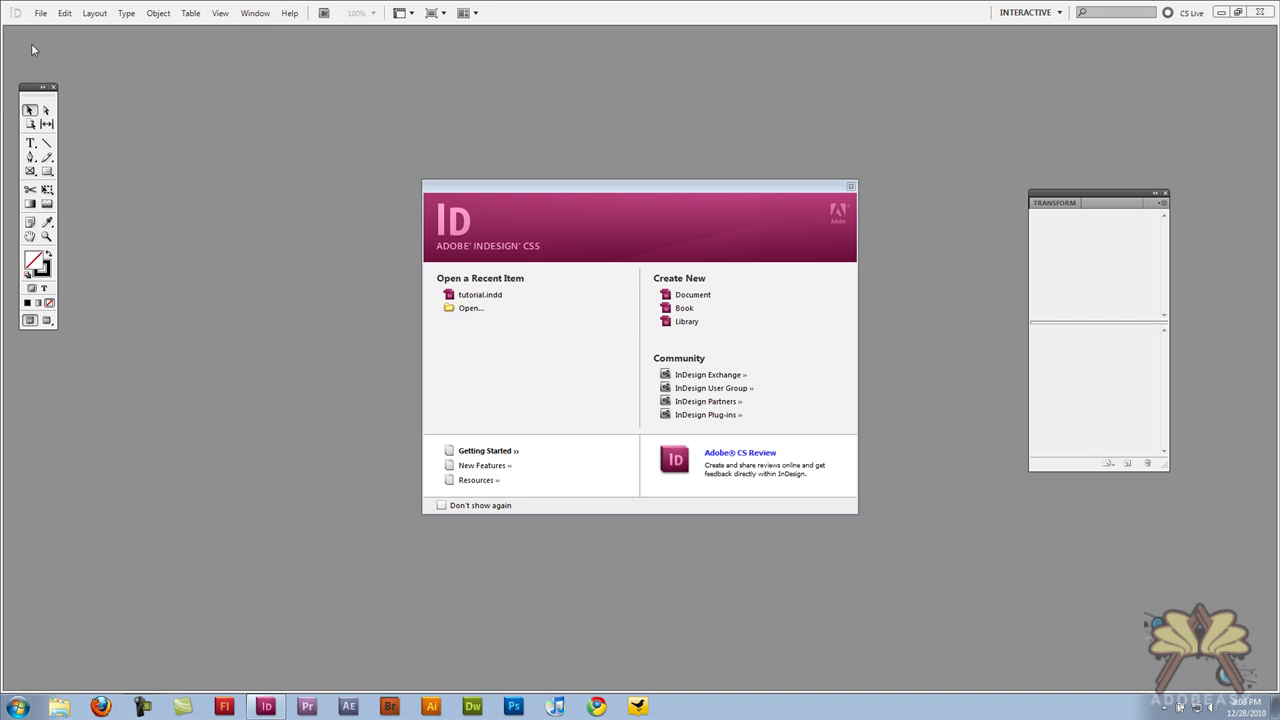
- Create a new Web-intent document 800 × 528 px with one page and no facing pages
left_click(41, 13)
mouse_move(100, 28)
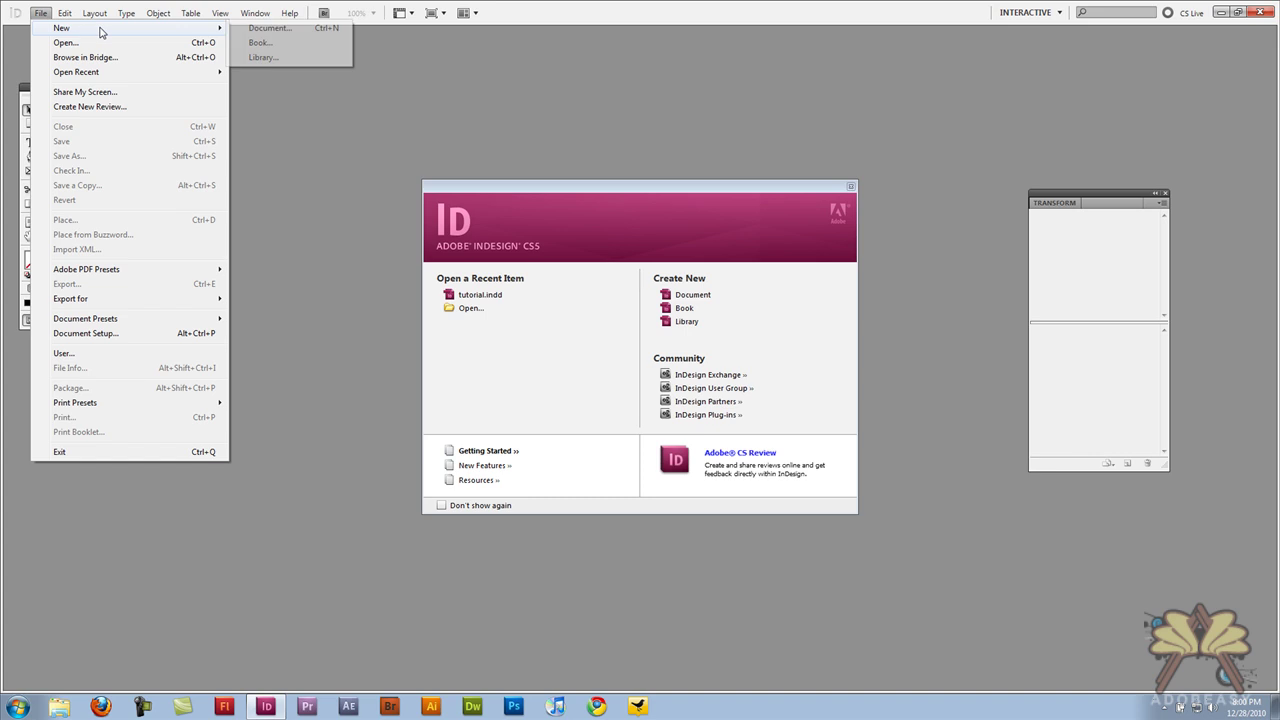
left_click(258, 28)
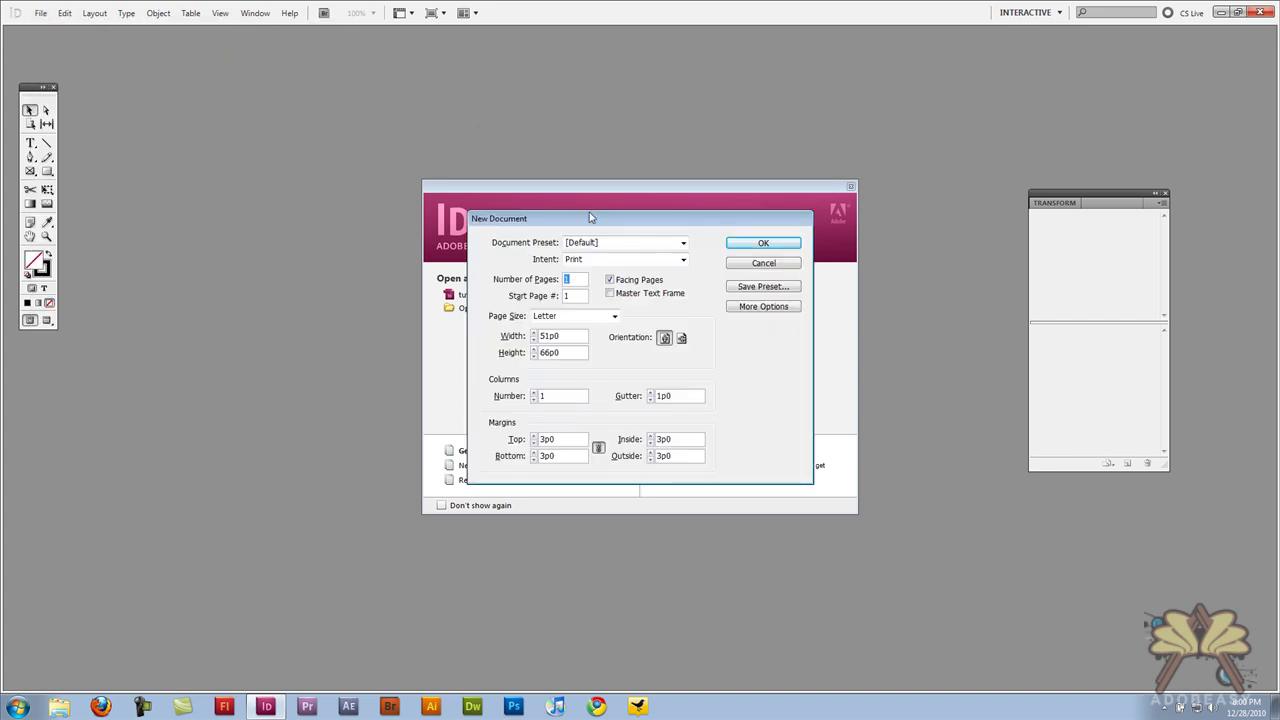
left_click(596, 260)
left_click(565, 279)
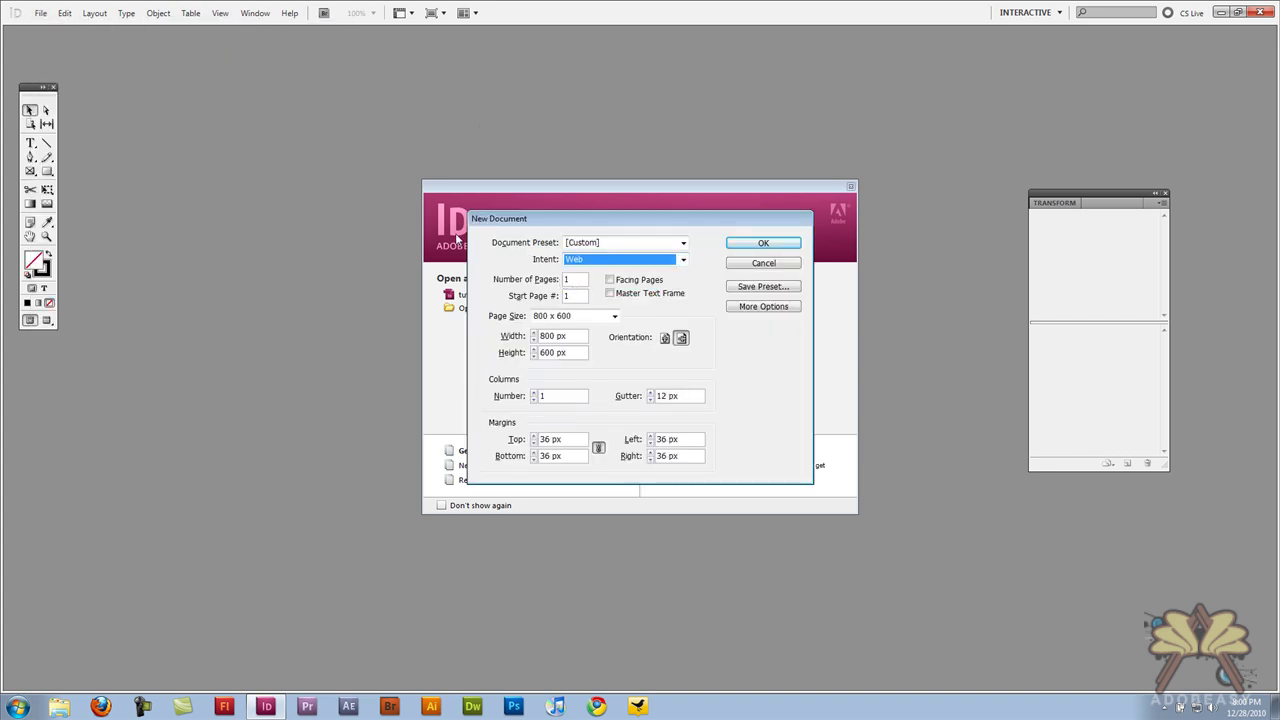
left_click(553, 354)
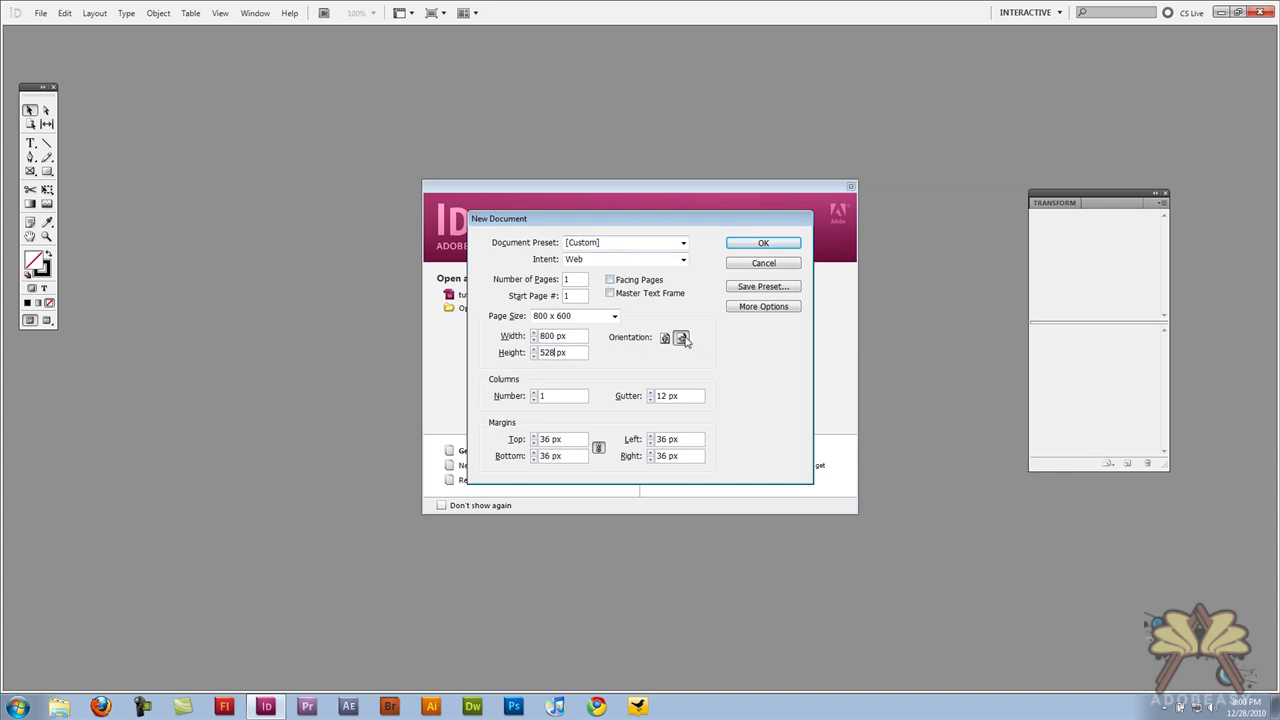
left_click(770, 244)
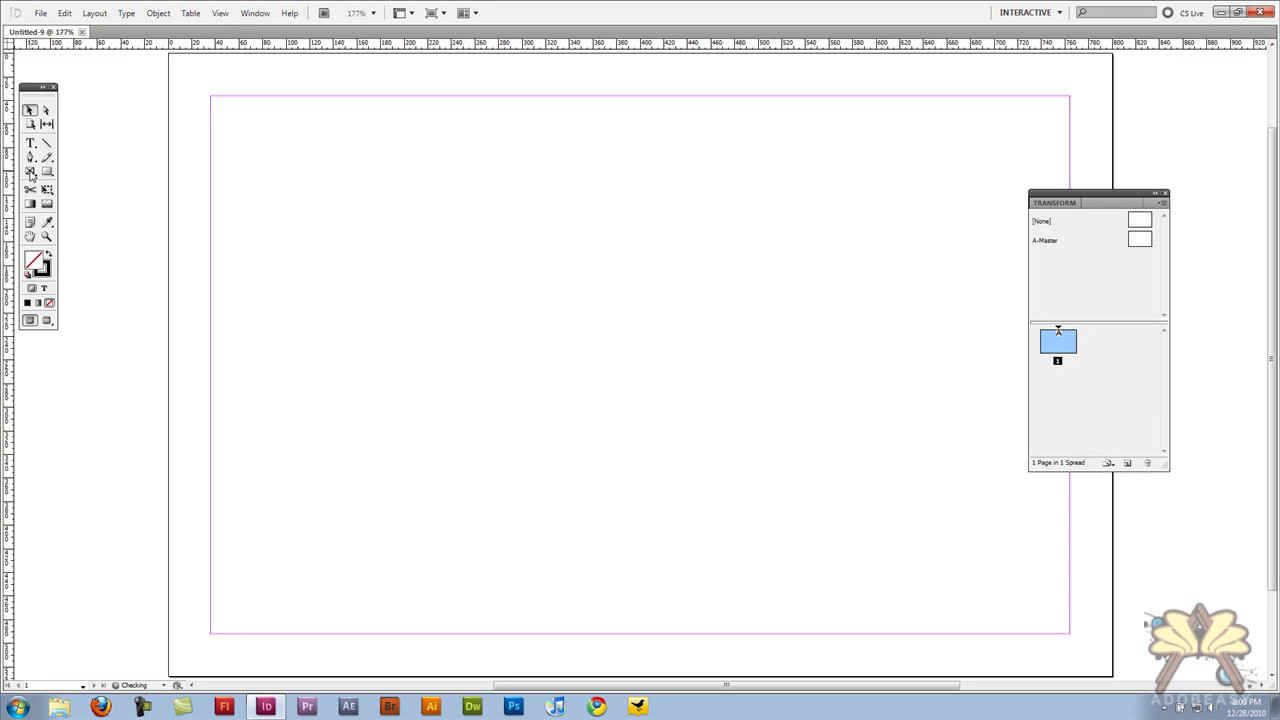
- Draw an 800 × 528 px rectangle frame and align it with the page edges
left_click(31, 172)
left_click(580, 343)
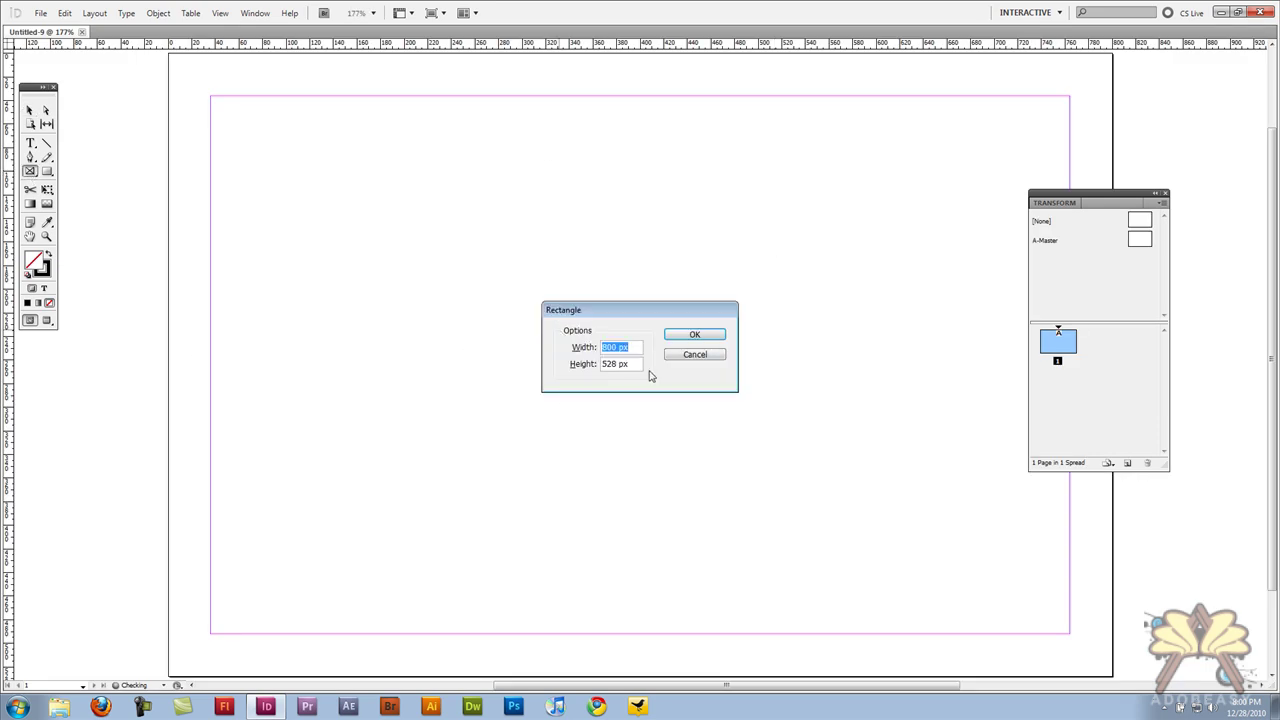
left_click(680, 342)
left_click(29, 110)
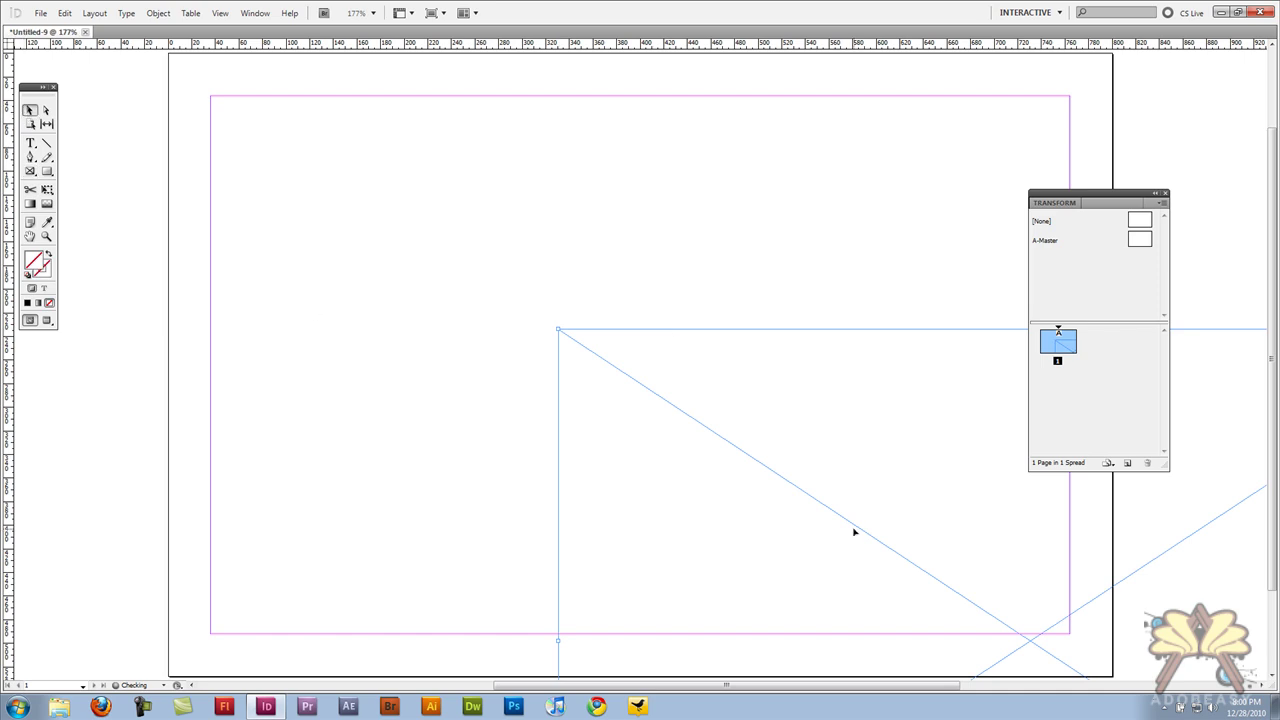
left_click_drag(854, 531, 450, 261)
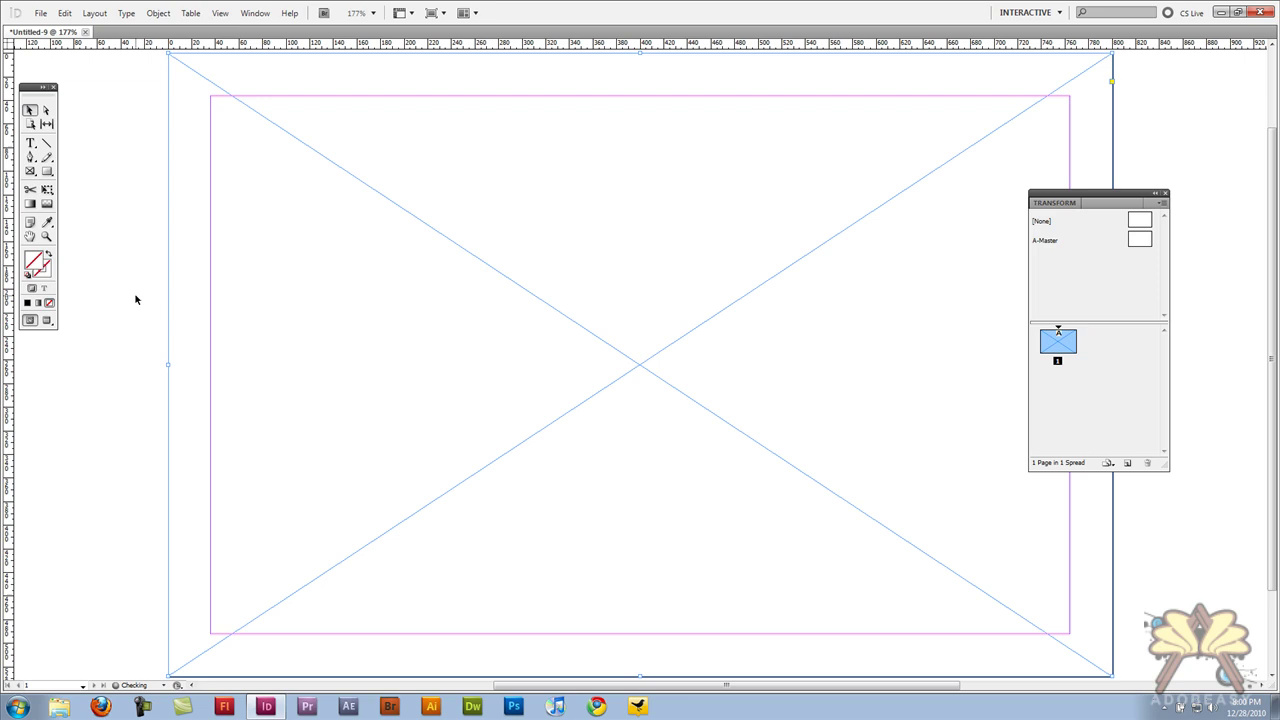
left_click(46, 236)
left_click(560, 263, "alt")
scroll(650, 350, "down", 2)
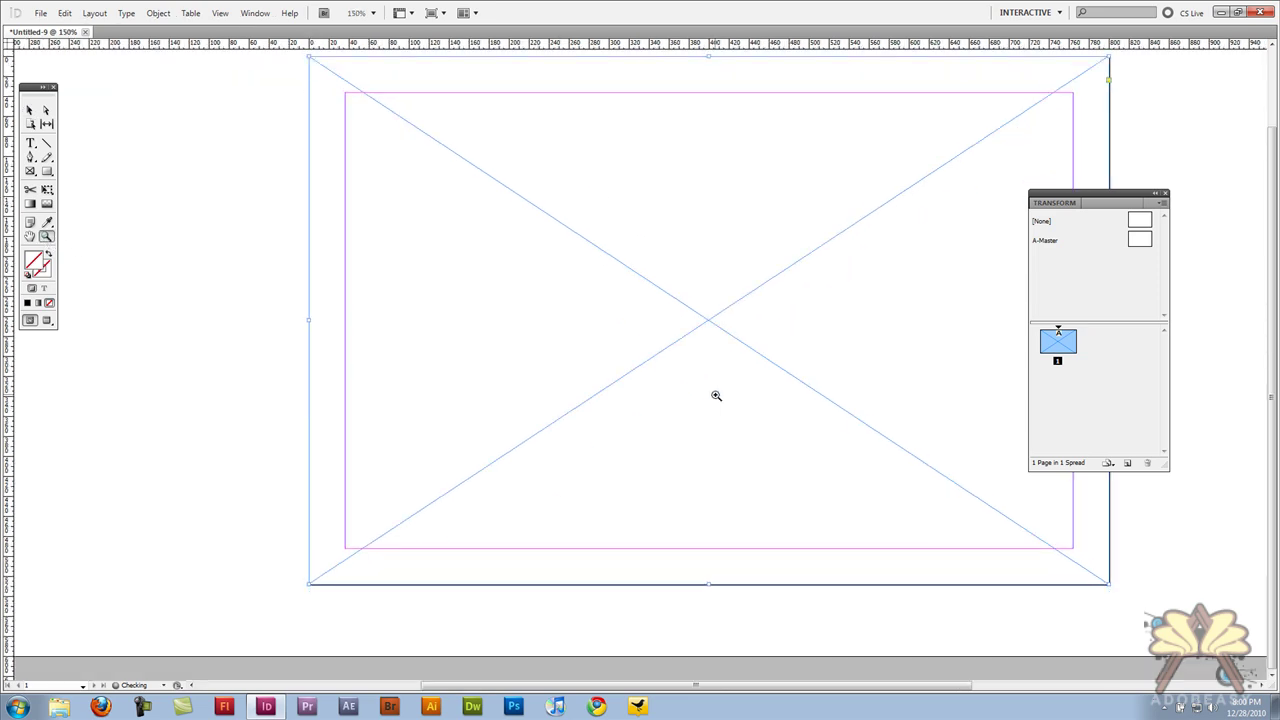
left_click(30, 110)
- Place the starfish photo in the frame and apply Fit Content to Frame
key("ctrl+d")
double_click(556, 249)
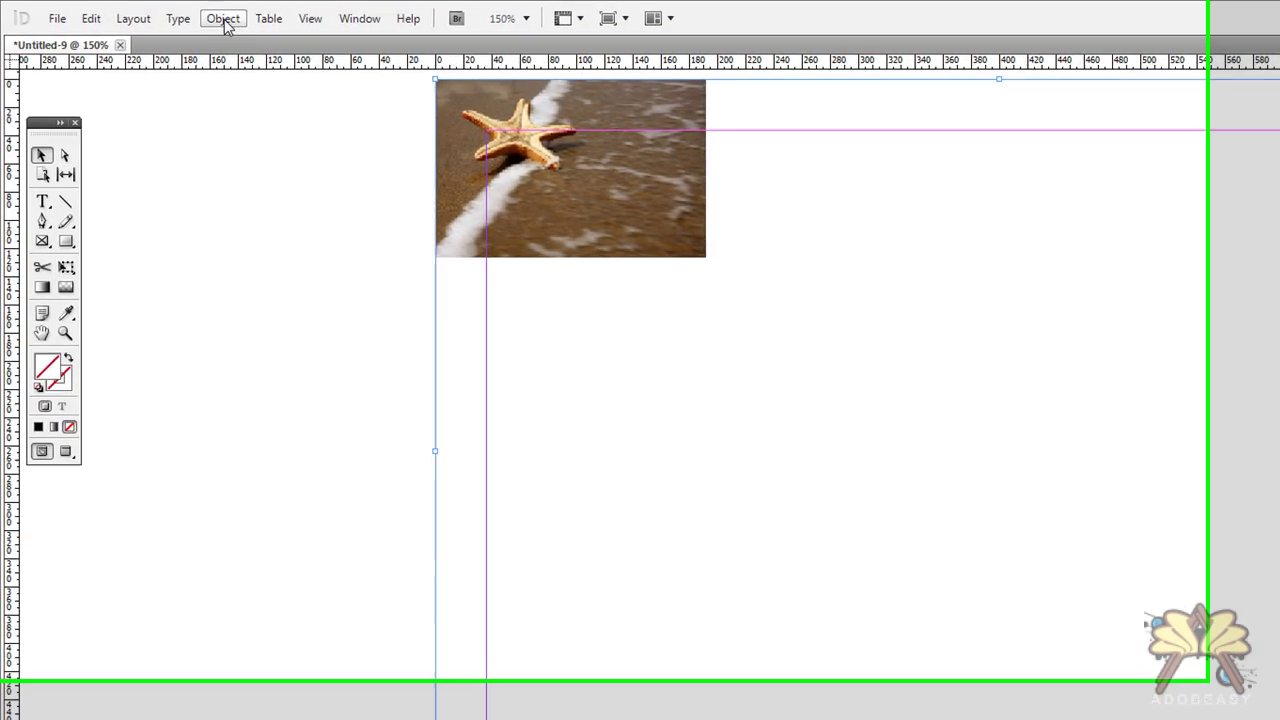
left_click(158, 13)
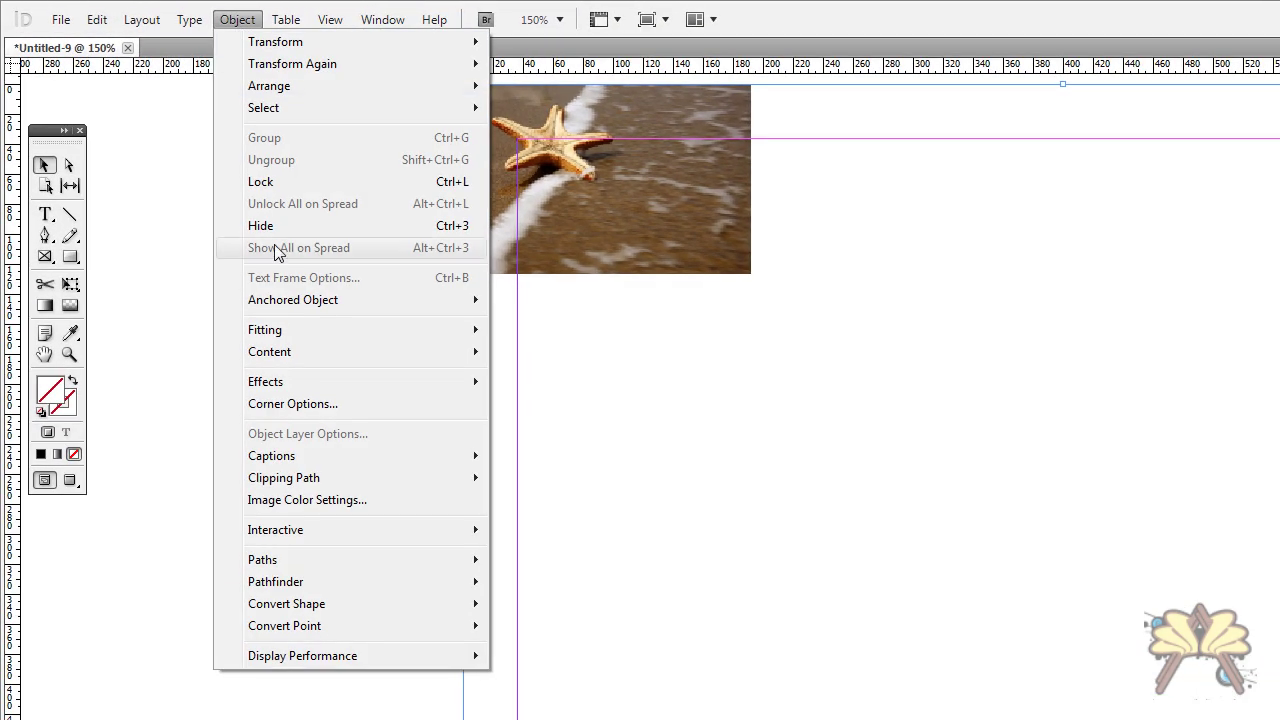
mouse_move(341, 331)
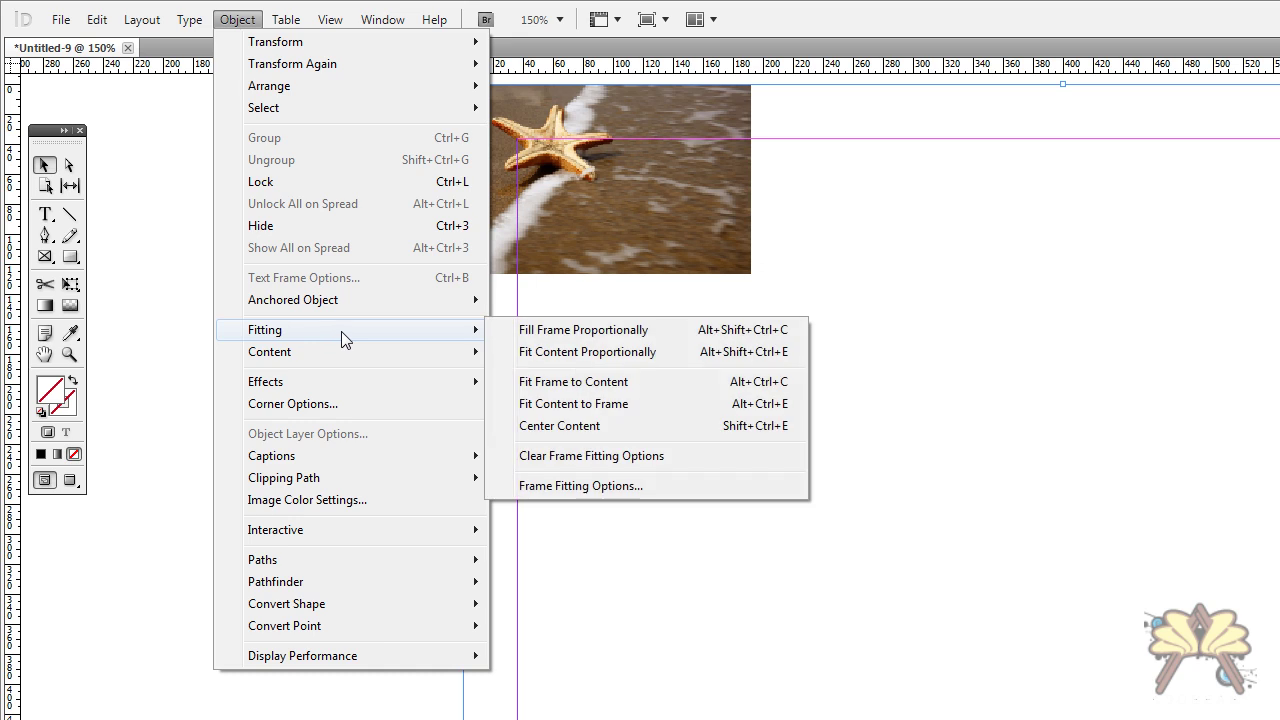
left_click(637, 405)
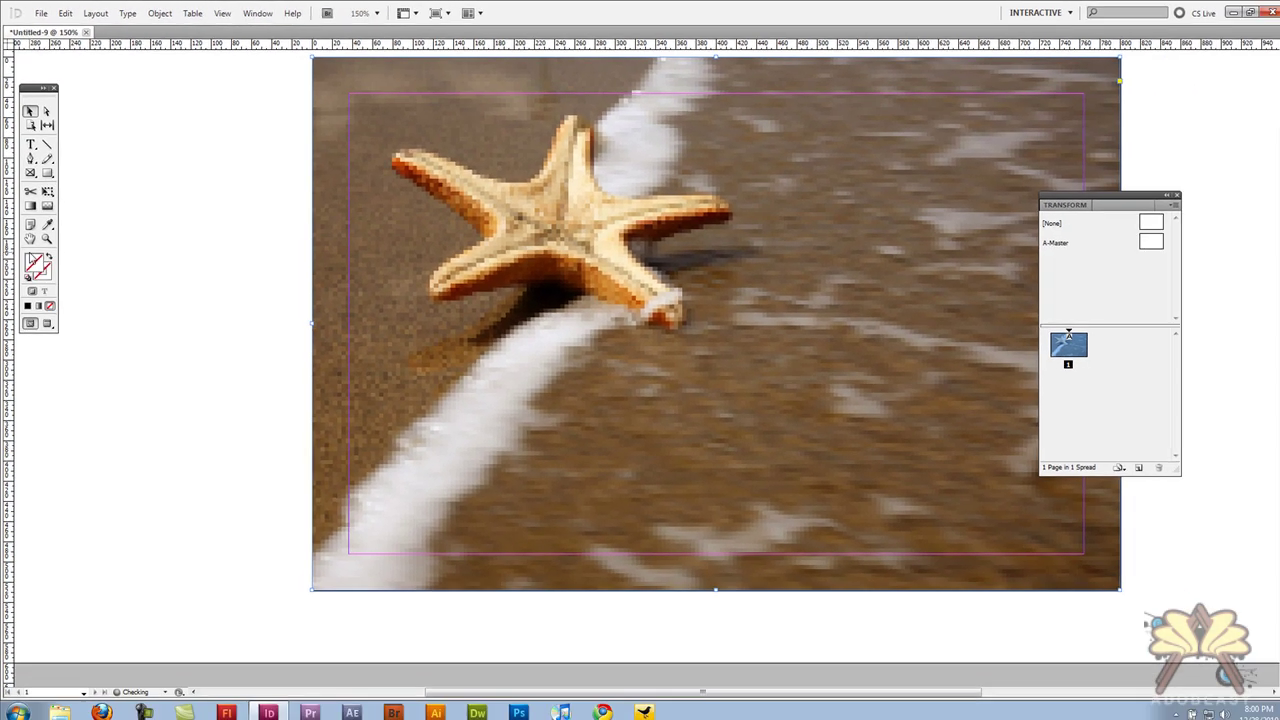
- Set the starfish photo's display performance to High Quality Display, then view at 100%
left_click(796, 359, "alt")
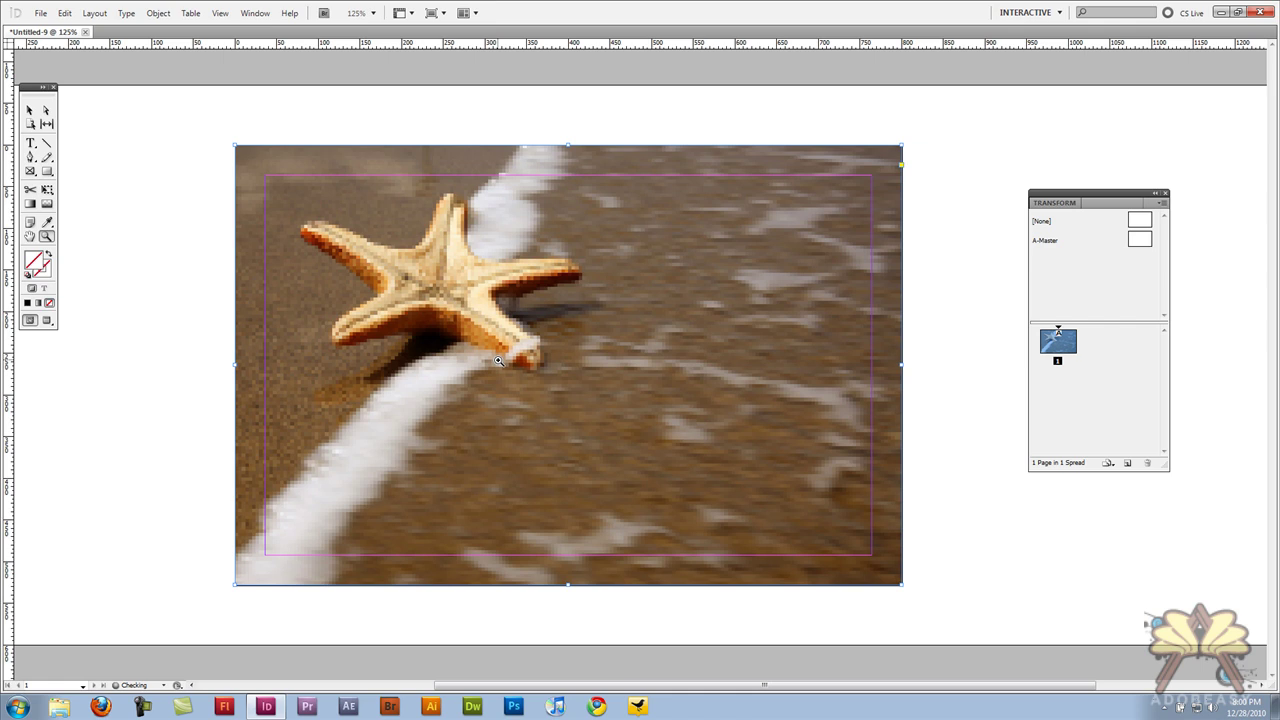
left_click(29, 111)
right_click(524, 305)
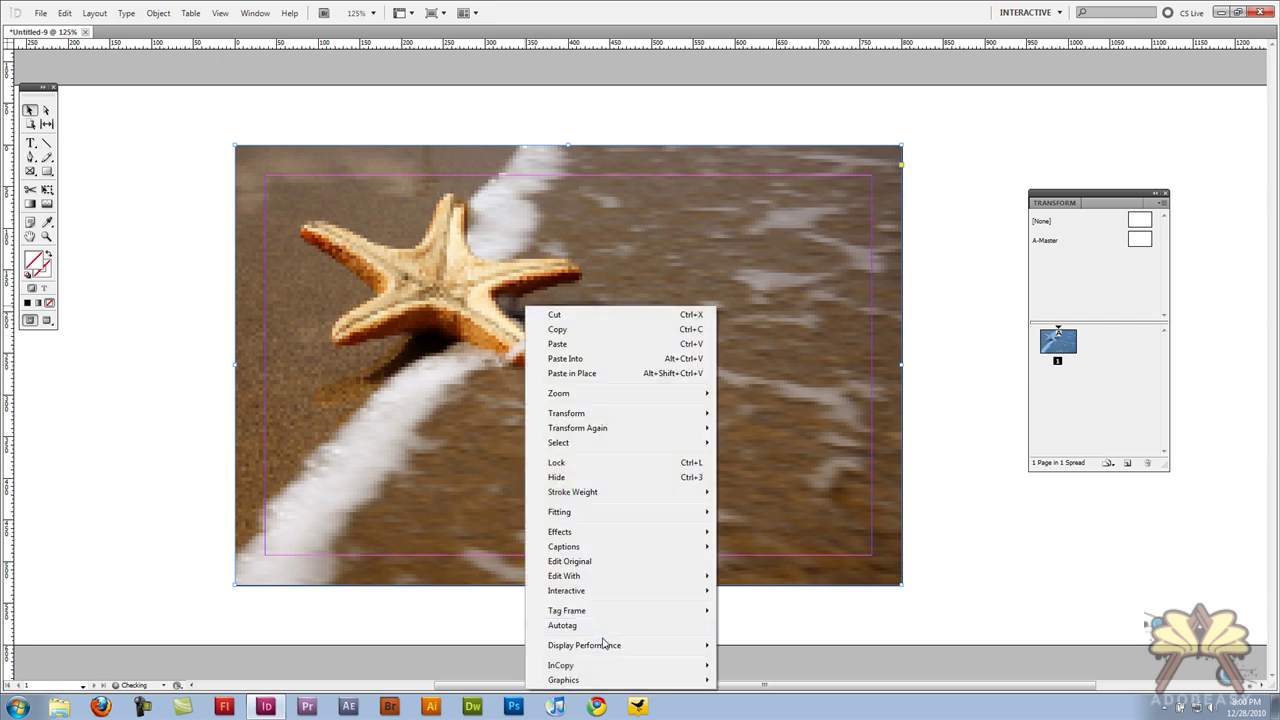
mouse_move(604, 650)
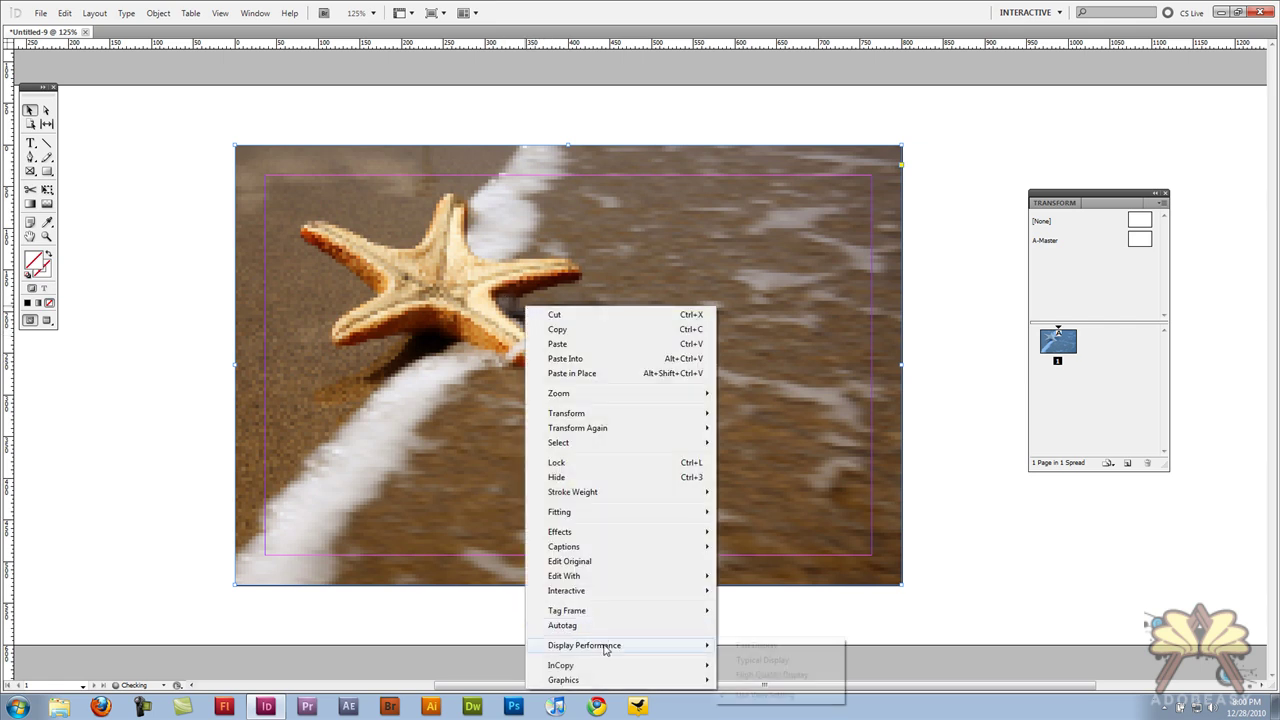
left_click(772, 675)
left_click(45, 237)
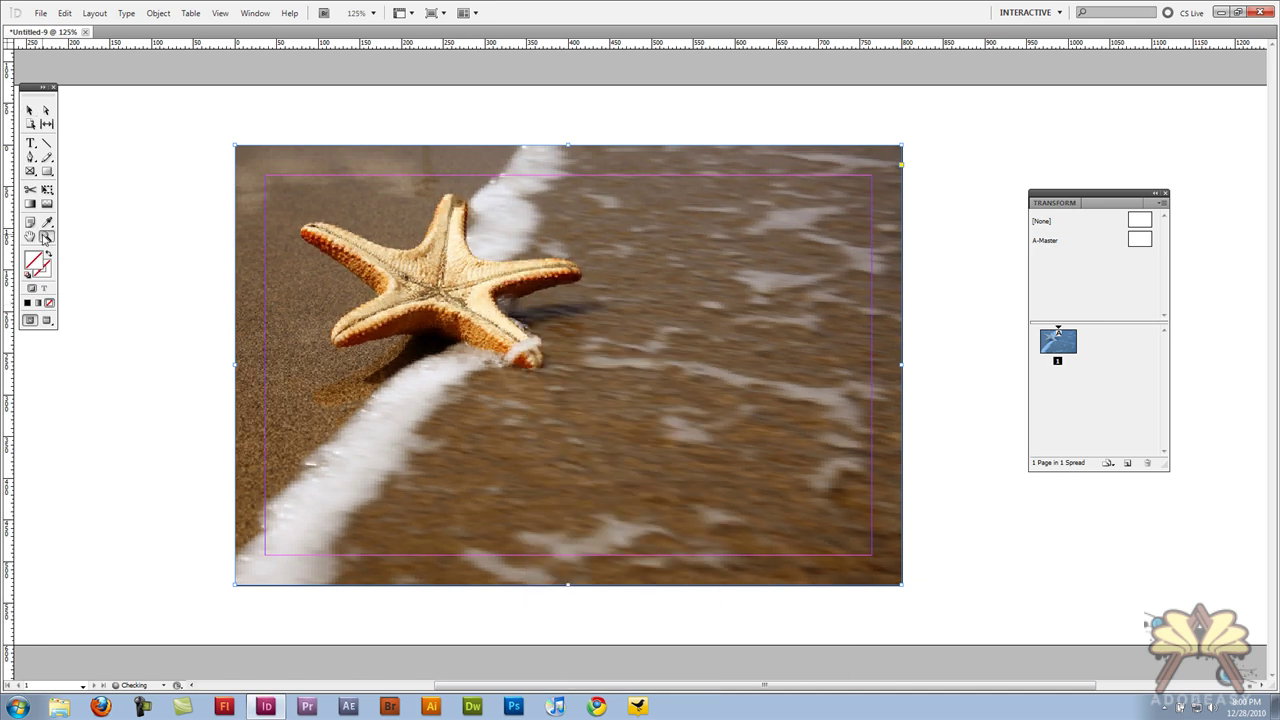
left_click(681, 338, "alt")
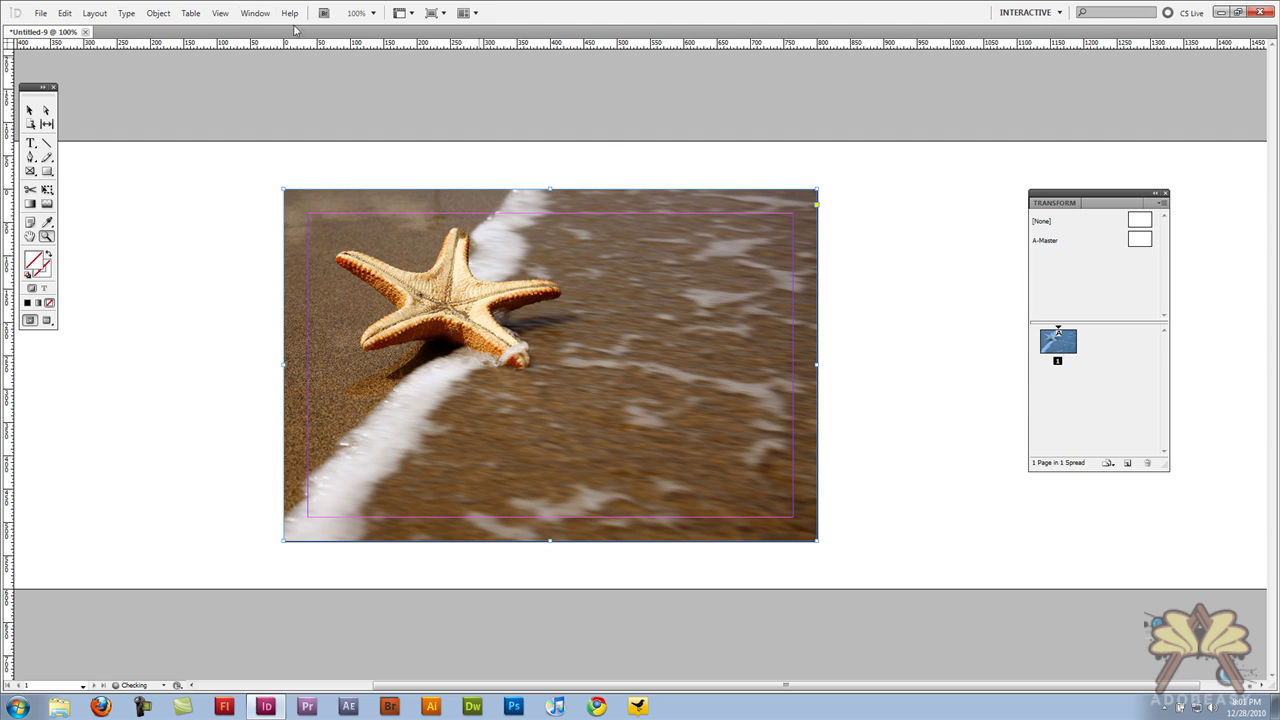
- In the Pages panel, duplicate the starfish page until the document has four pages
left_click(254, 13)
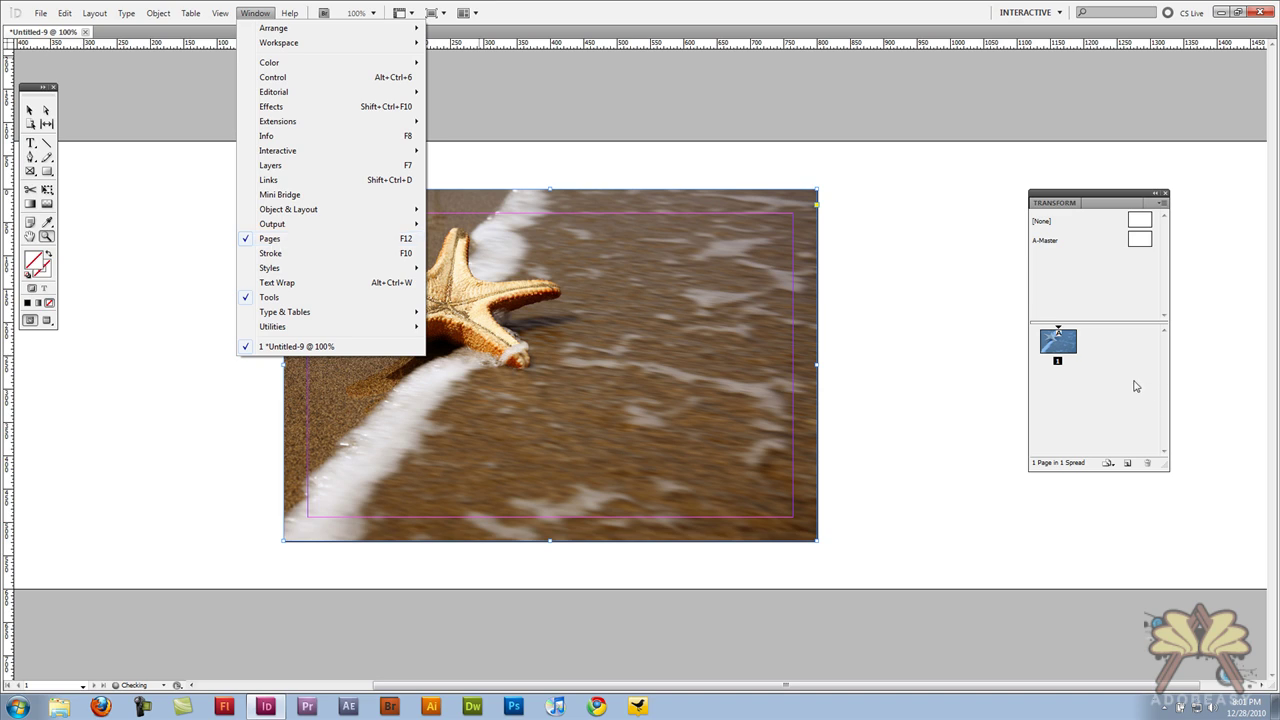
left_click(271, 241)
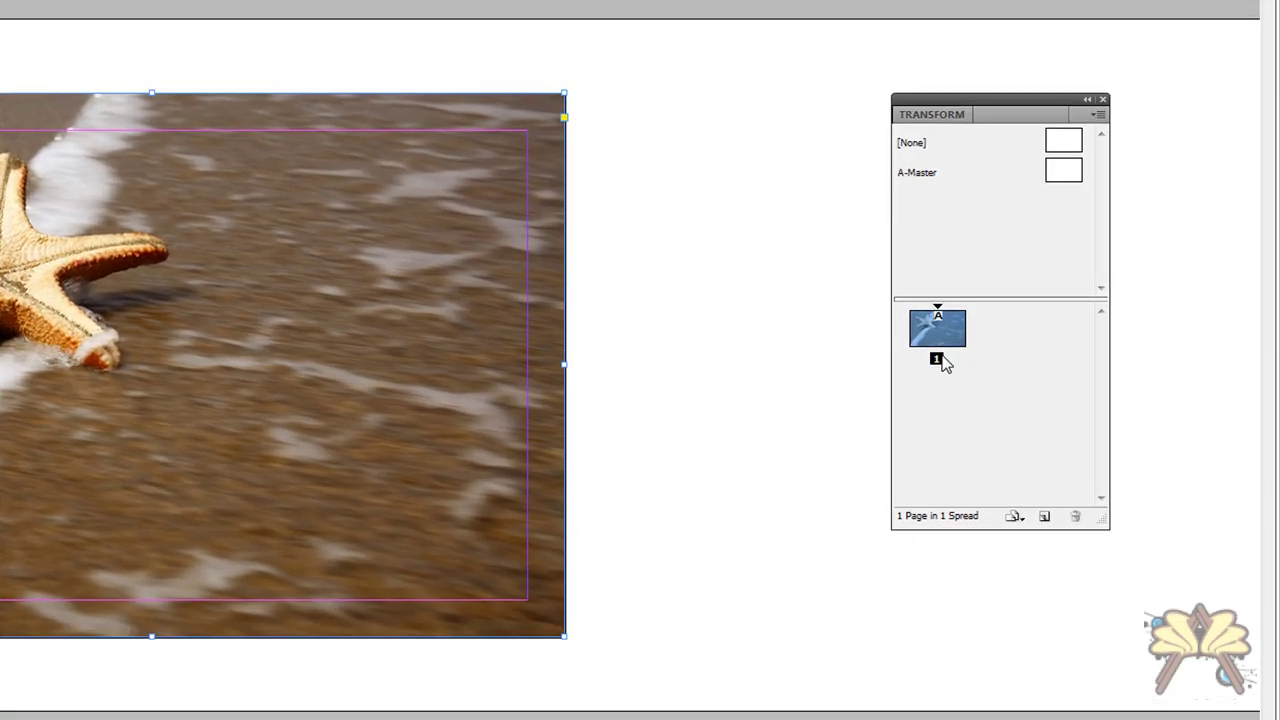
left_click_drag(984, 347, 937, 459)
left_click_drag(943, 505, 941, 508)
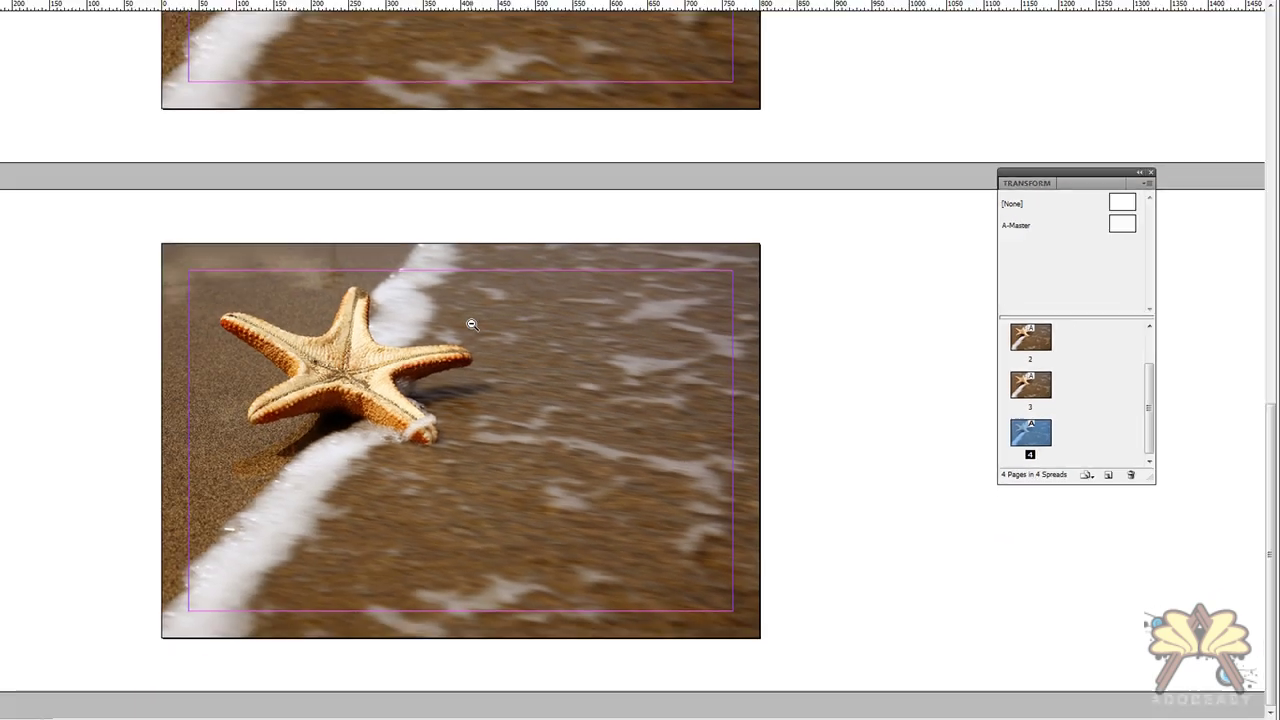
key("ctrl+minus")
scroll(708, 535, "up", 2)
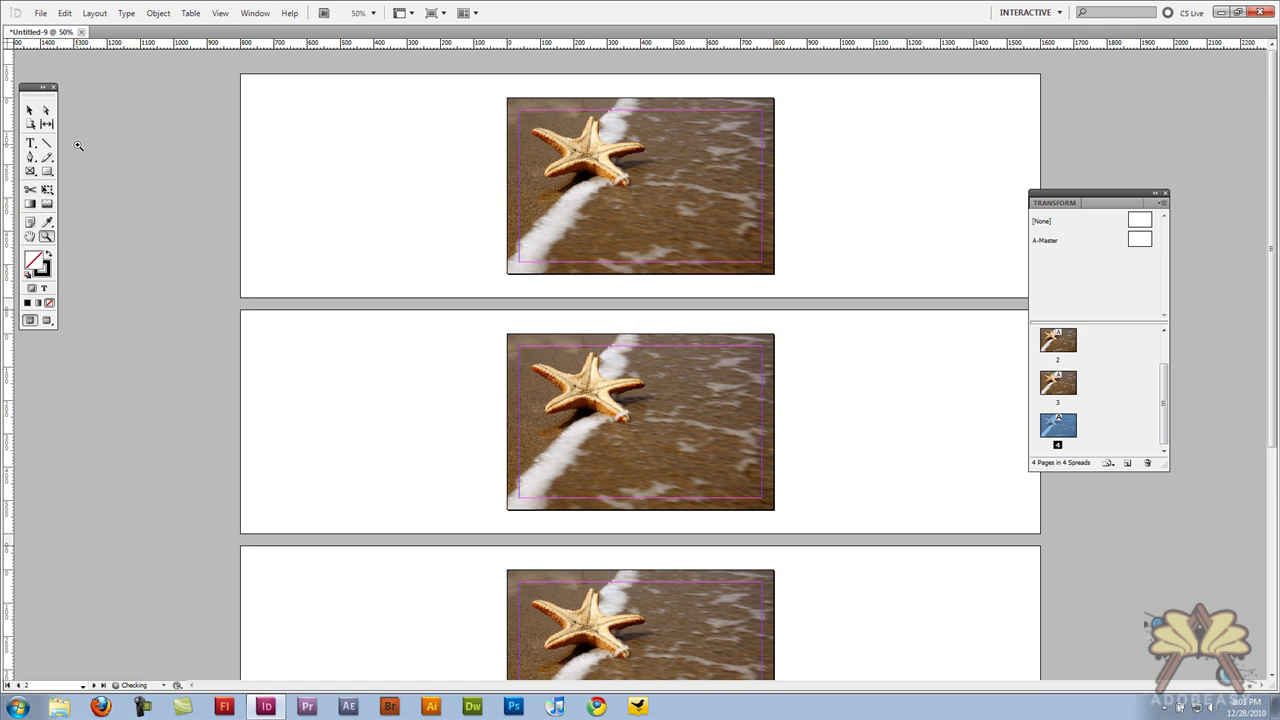
- Replace the starfish on page 2 with the seashell photo
left_click(37, 114)
left_click(558, 369)
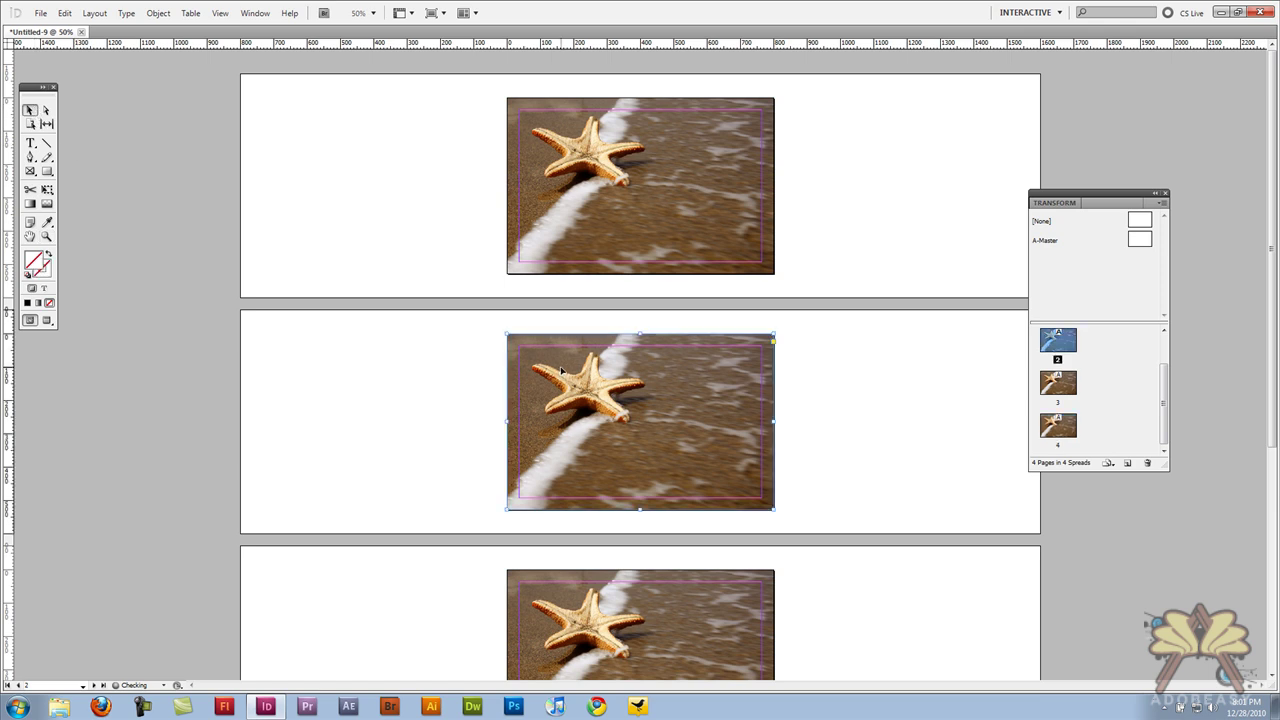
key("ctrl+d")
double_click(615, 258)
scroll(538, 457, "down", 6)
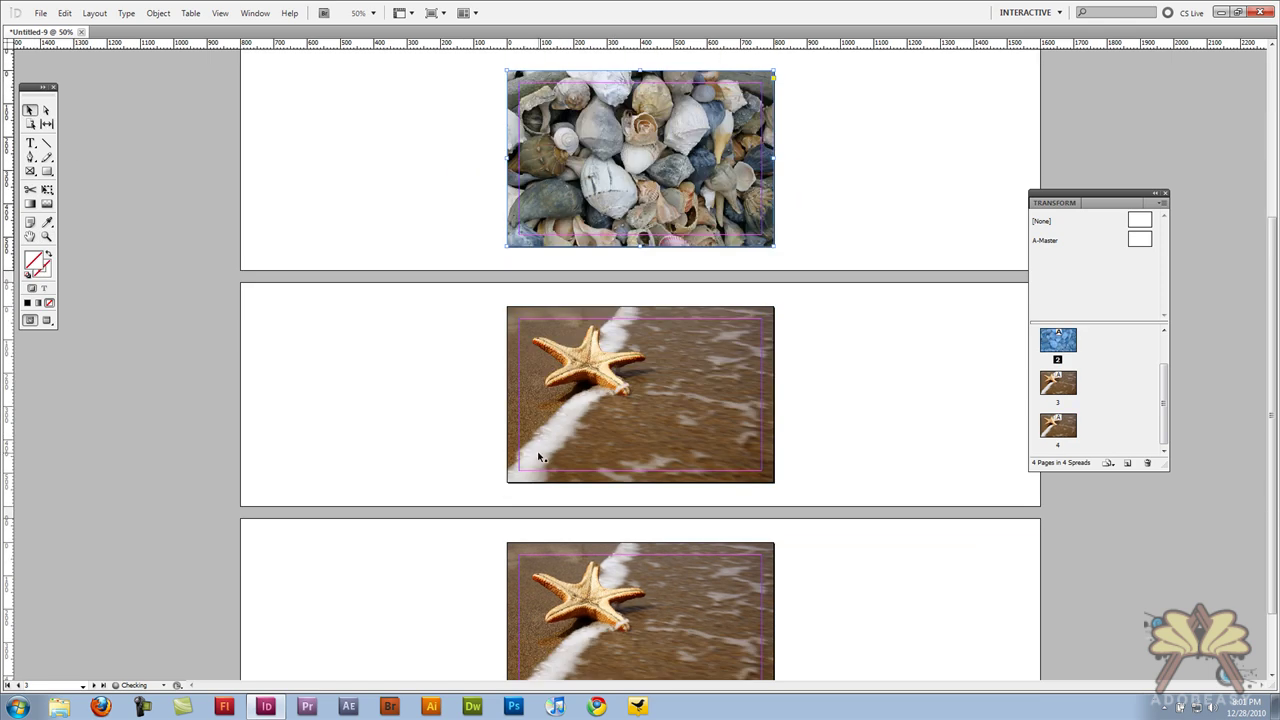
- Replace the starfish on page 3 with the ice photo (image 3)
left_click(608, 413)
key("ctrl+d")
left_click(692, 258)
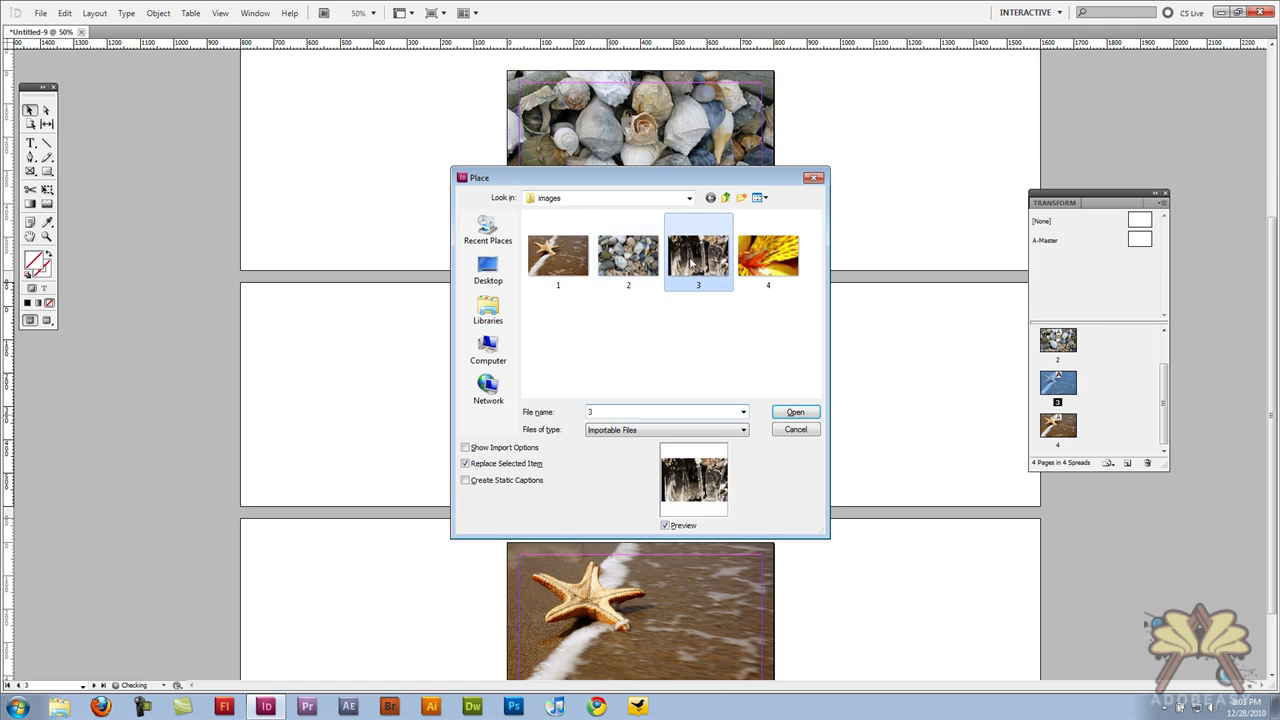
double_click(692, 262)
scroll(590, 540, "down", 2)
- Replace the starfish on page 4 with the yellow flower photo
left_click(590, 540)
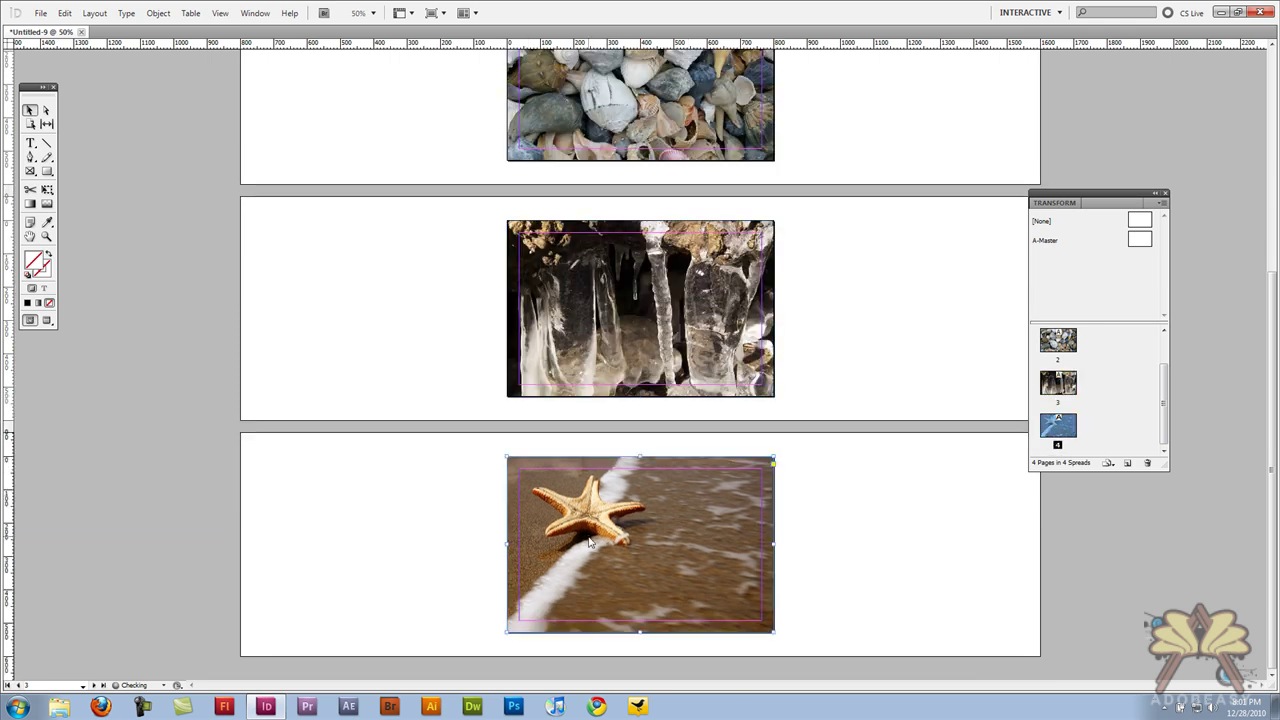
key("ctrl+d")
left_click(766, 277)
double_click(766, 277)
scroll(770, 545, "up", 5)
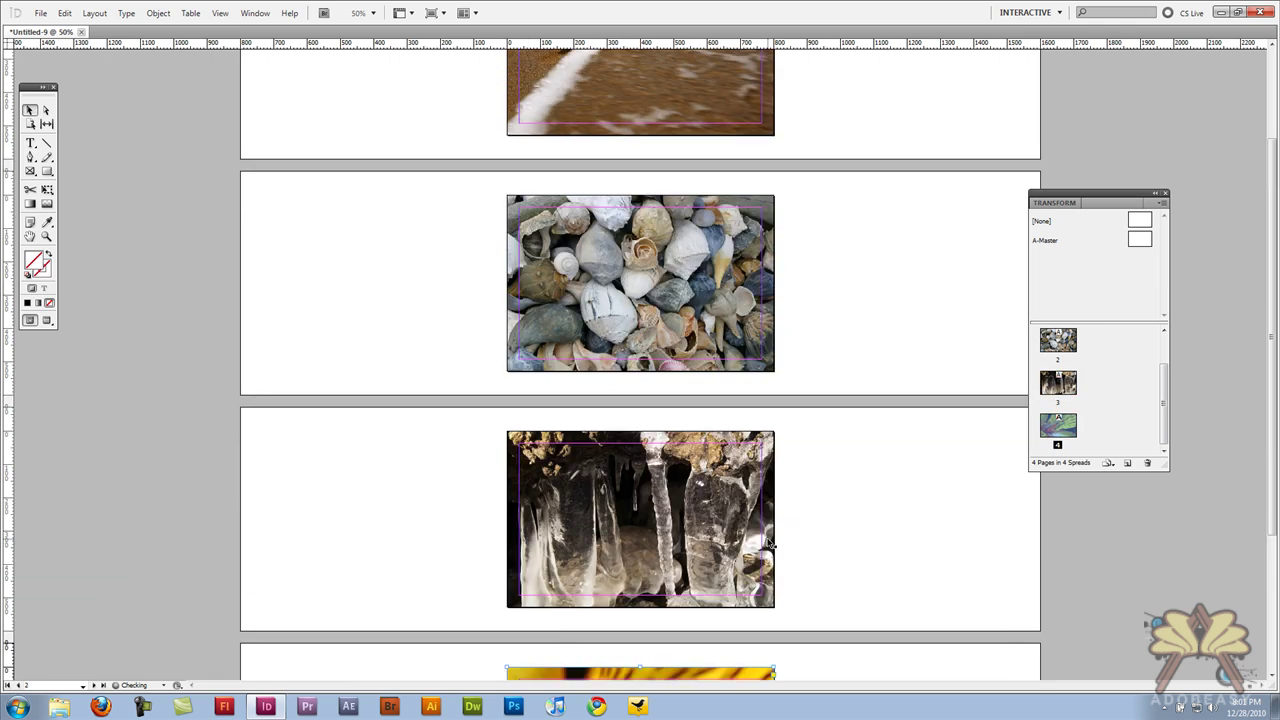
scroll(770, 545, "up", 3)
scroll(770, 545, "down", 8)
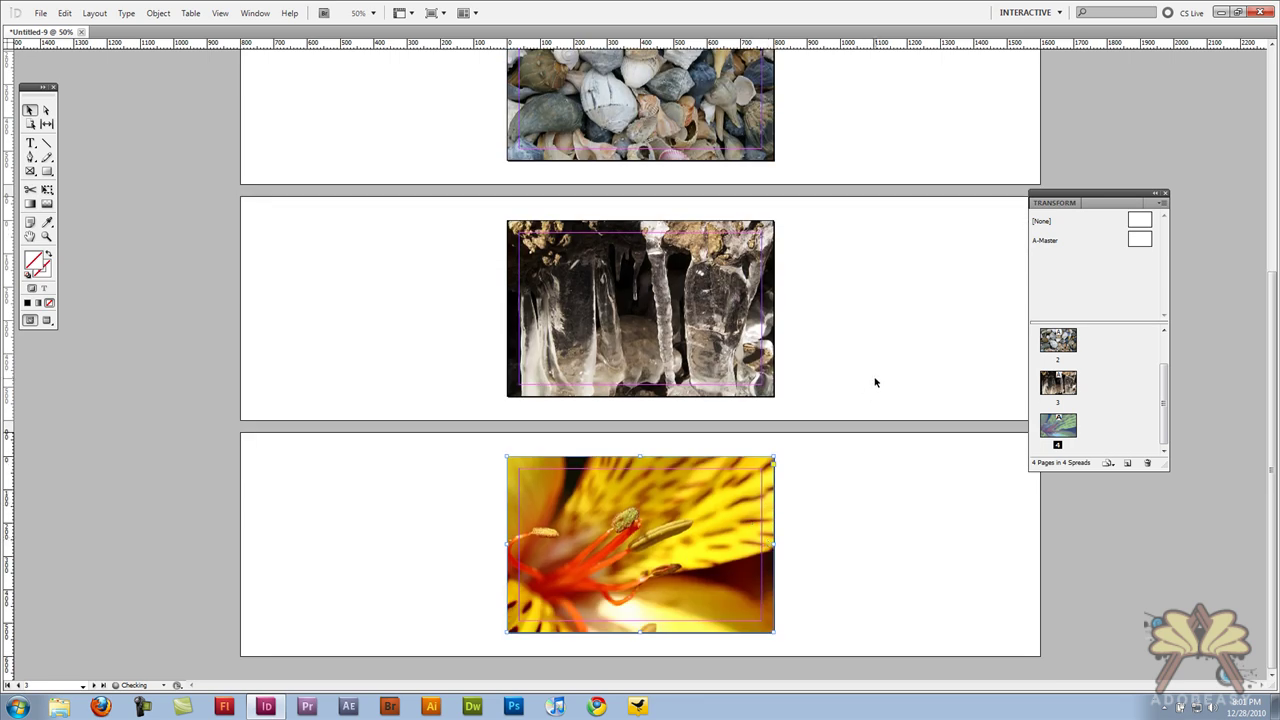
scroll(875, 382, "up", 8)
- Apply the Page Turn (SWF Only) transition to page 1
left_click(601, 219)
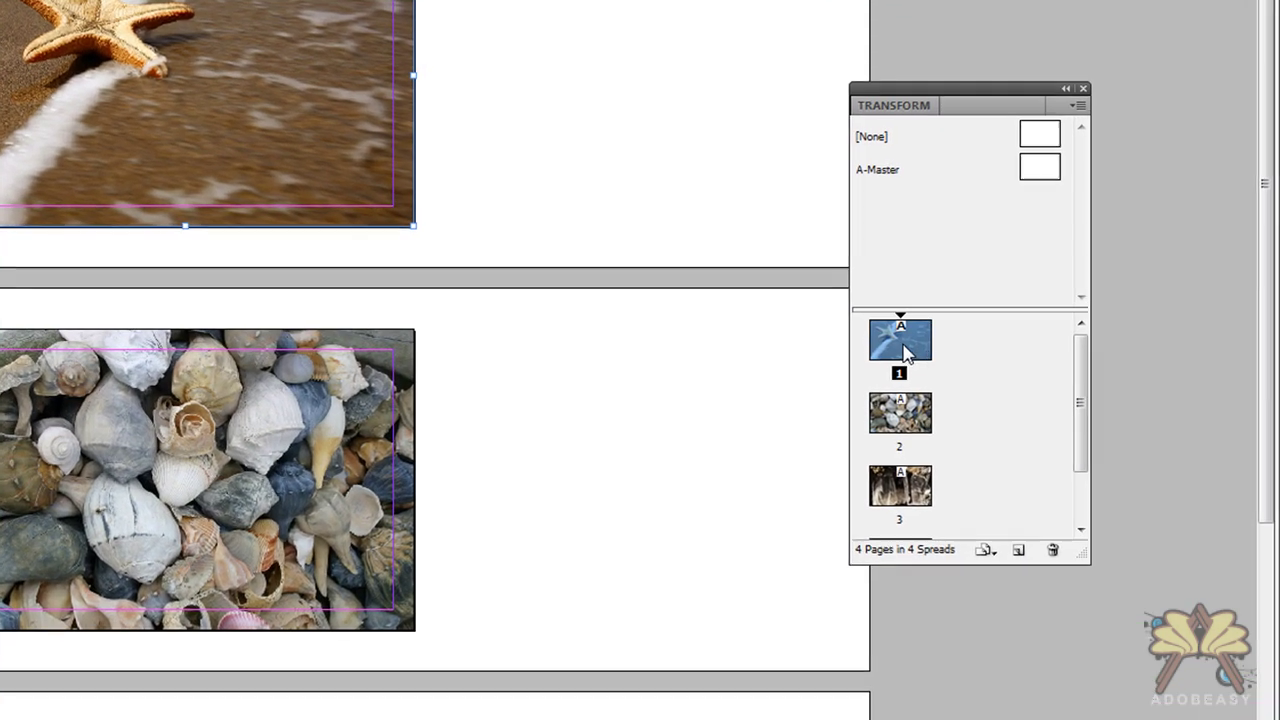
right_click(1065, 351)
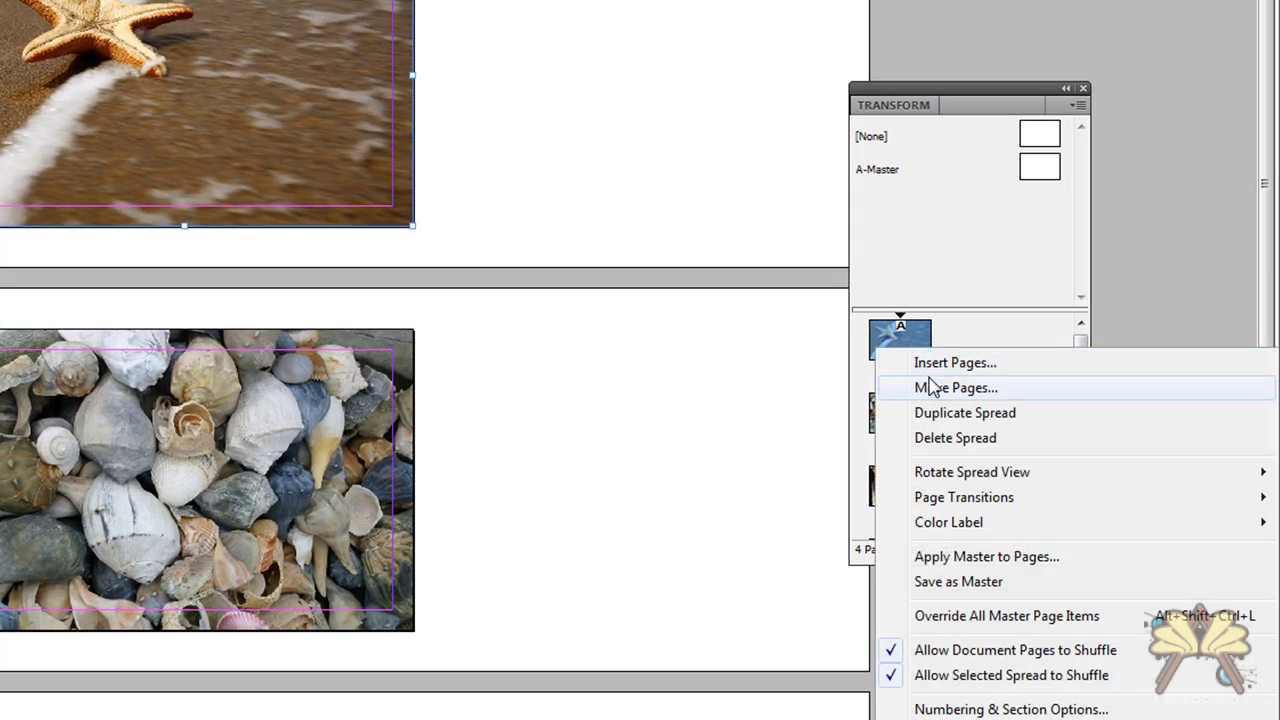
mouse_move(1008, 505)
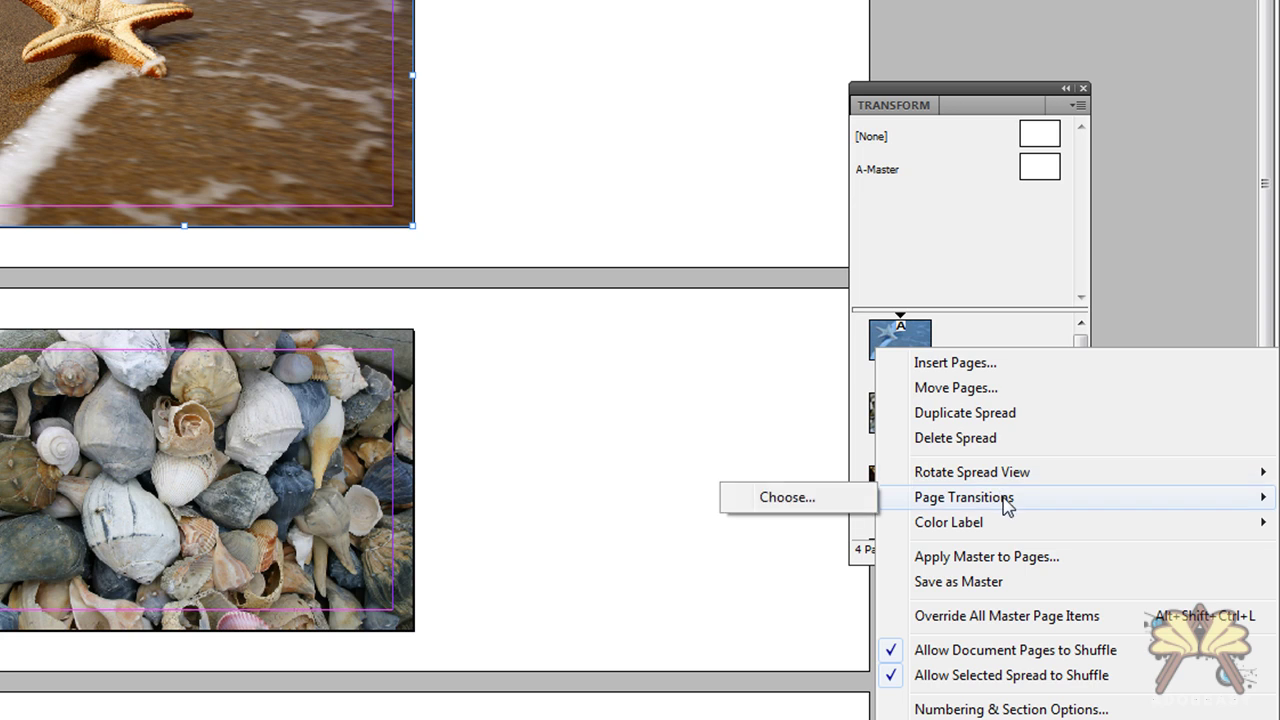
left_click(828, 510)
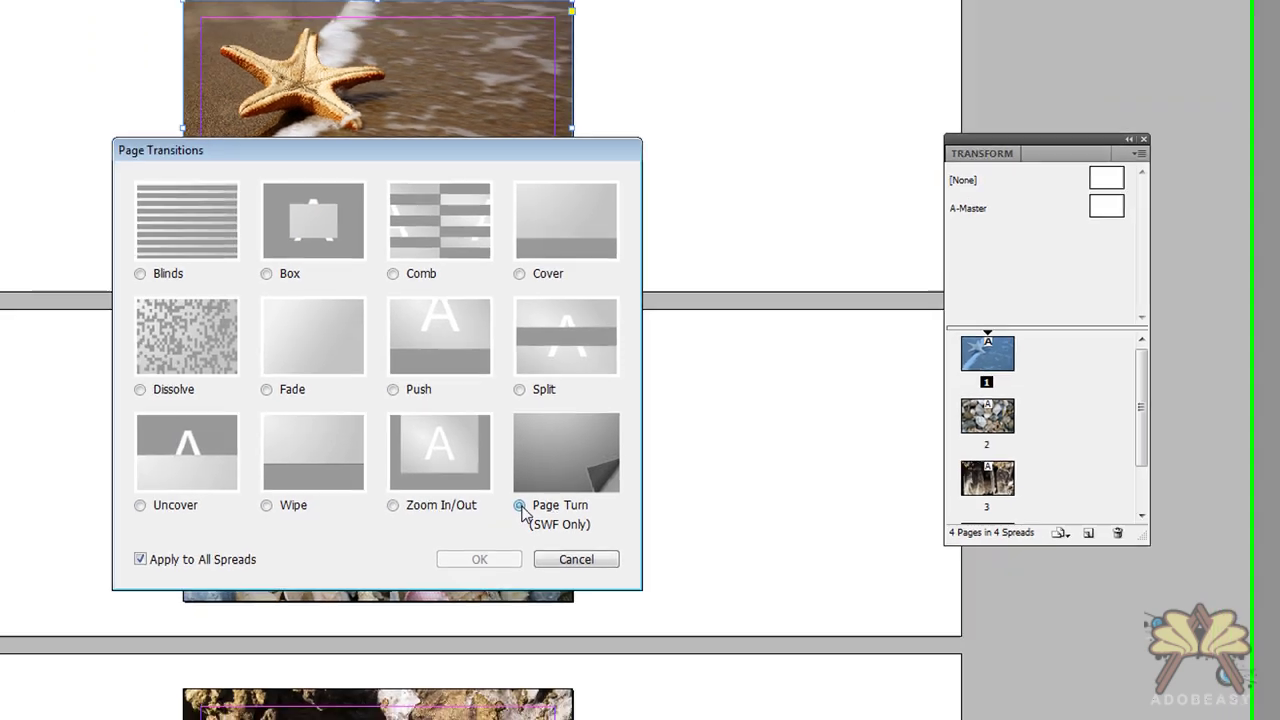
left_click(351, 518)
left_click(304, 581)
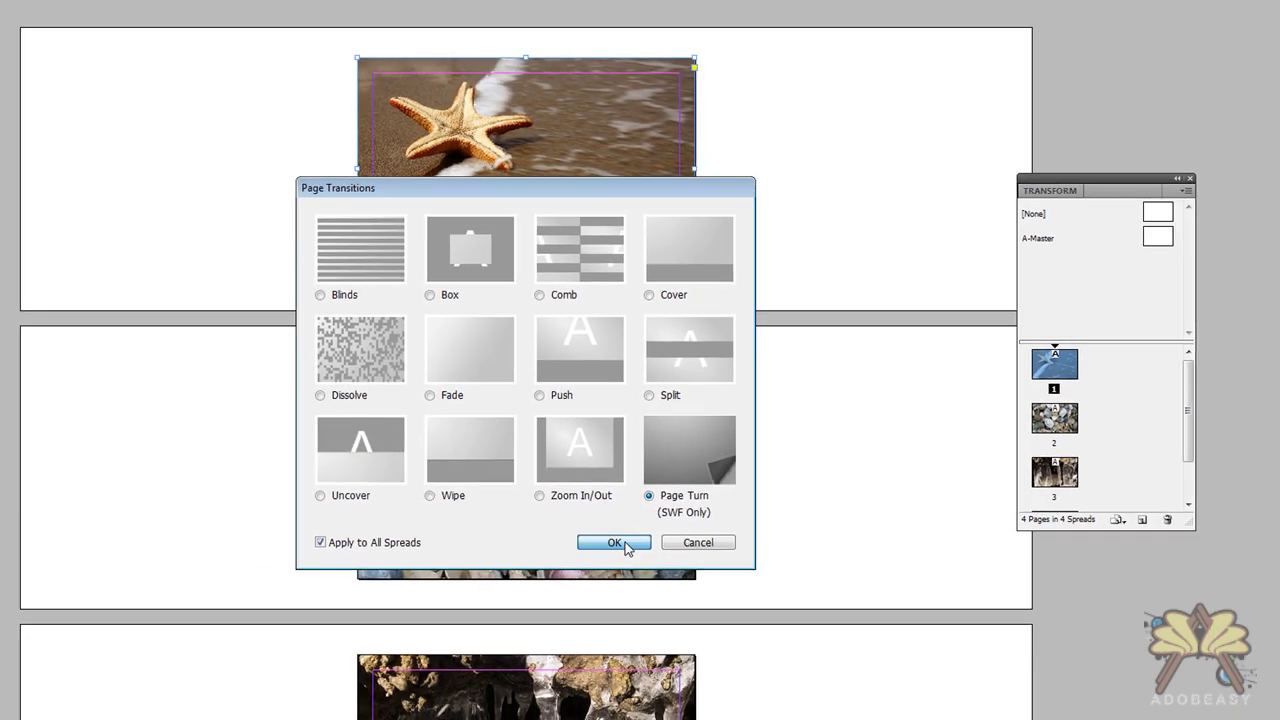
- Apply the Page Turn transition to page 2 with the seashells
left_click(580, 460)
right_click(1110, 400)
left_click(745, 457)
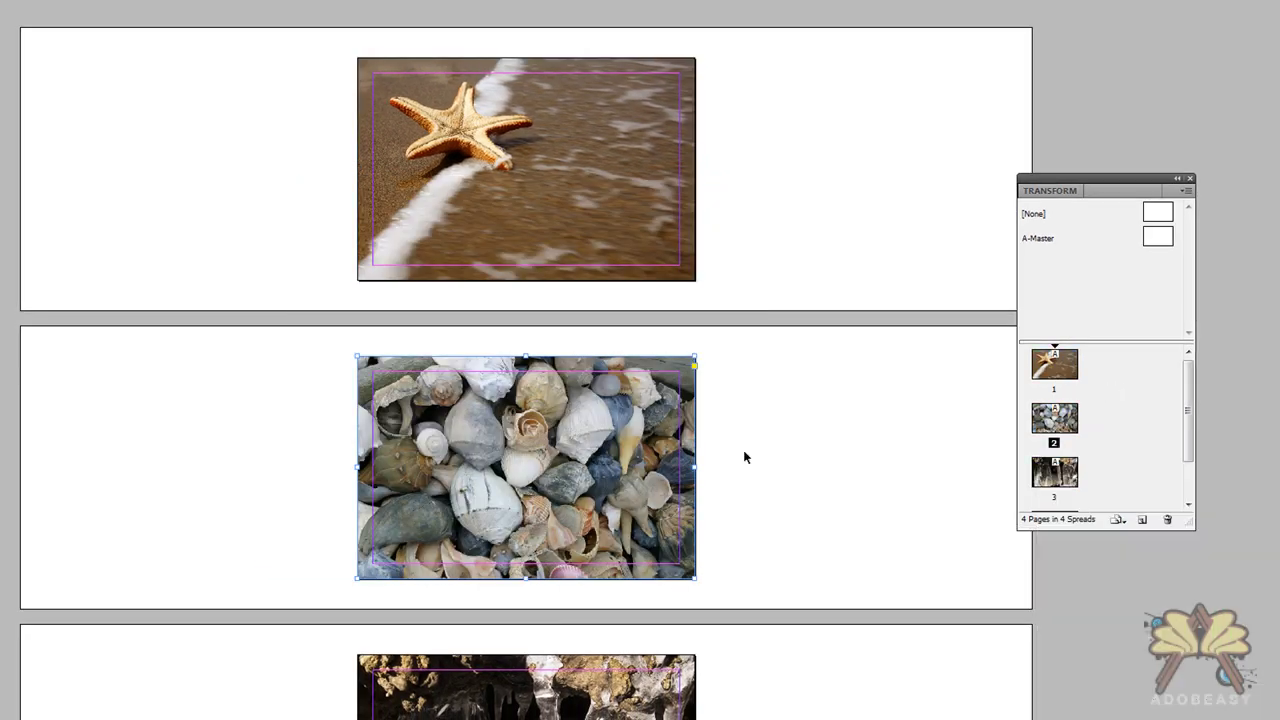
right_click(1062, 430)
left_click(1060, 426)
right_click(1060, 426)
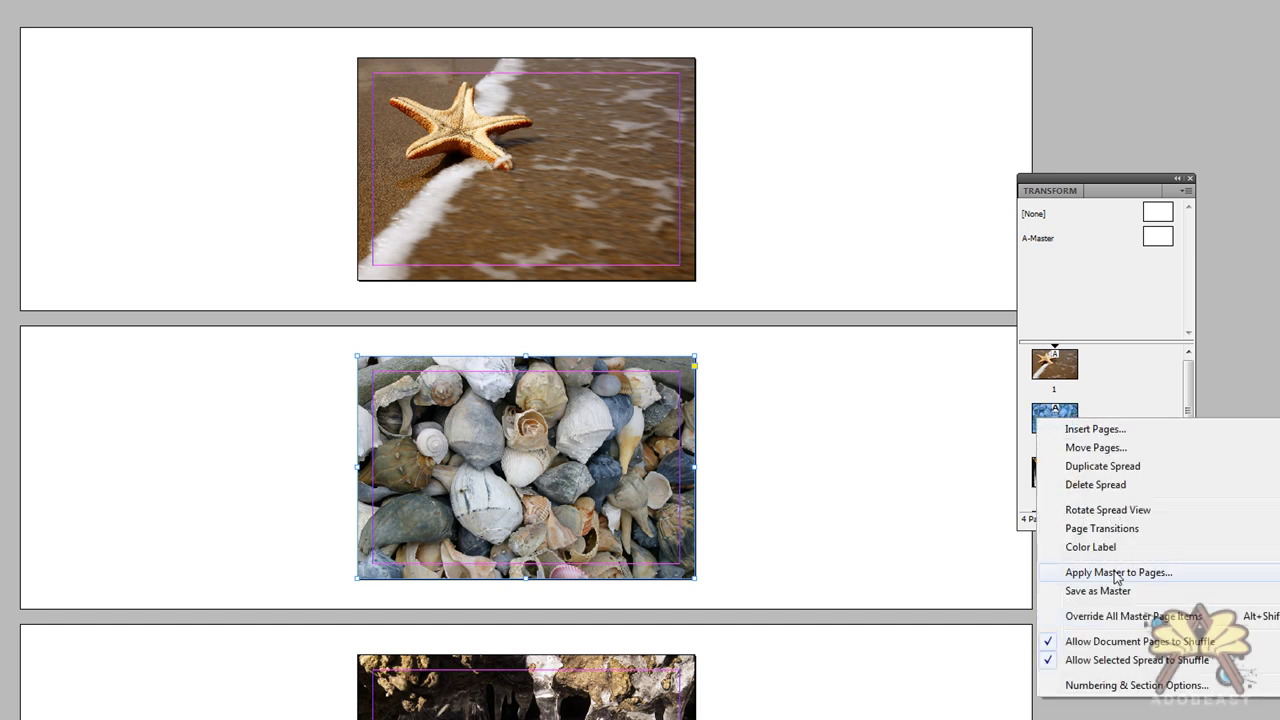
mouse_move(1118, 530)
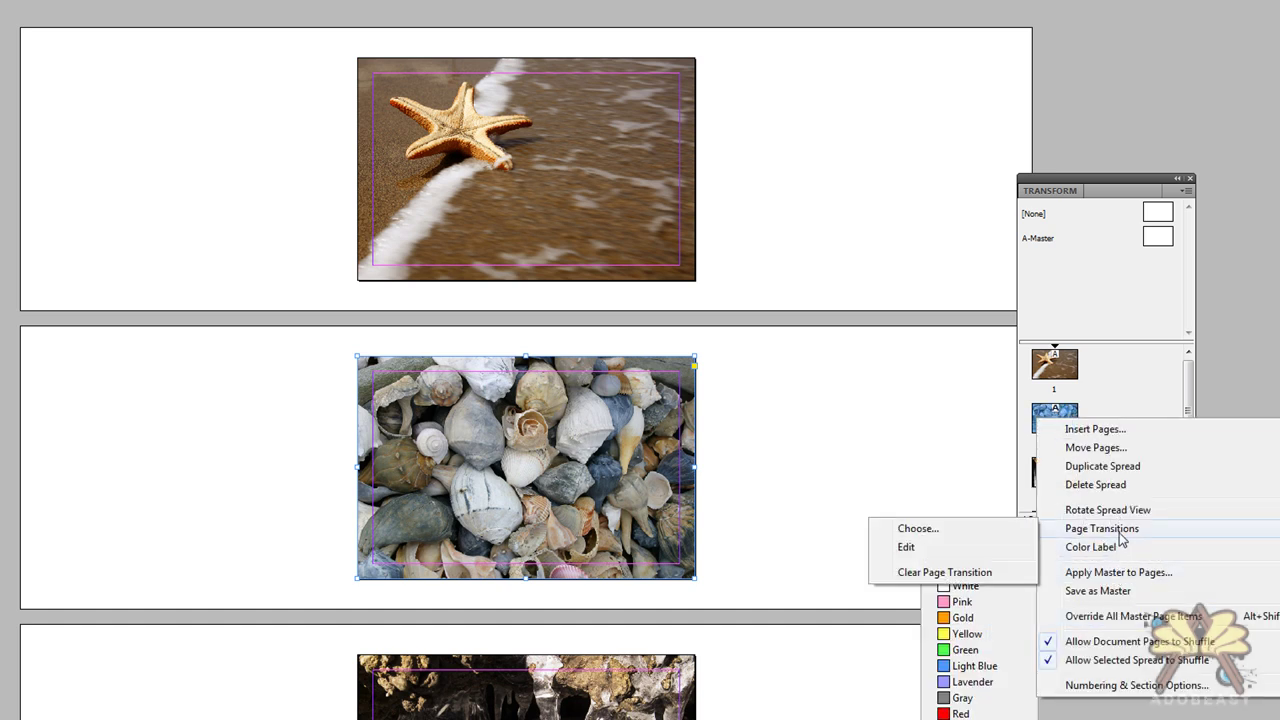
left_click(951, 528)
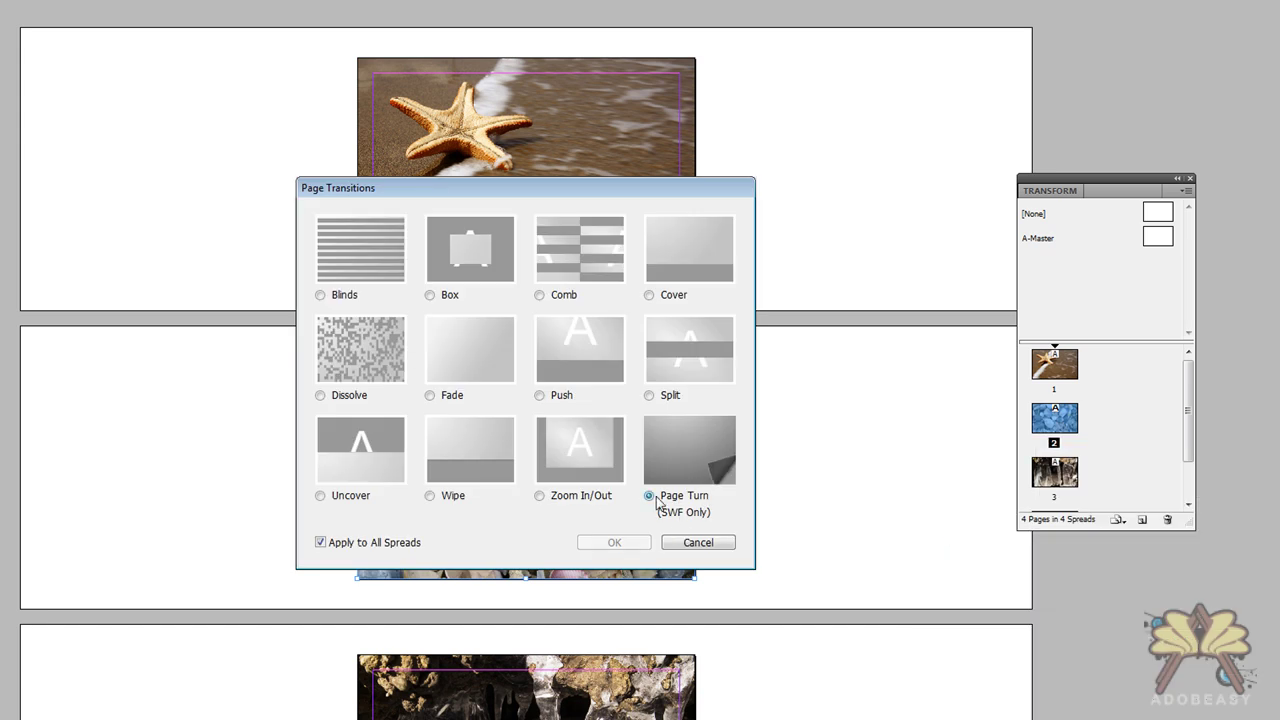
left_click(612, 542)
- Apply the Page Turn transition to page 3 with the icicles
left_click(1055, 472)
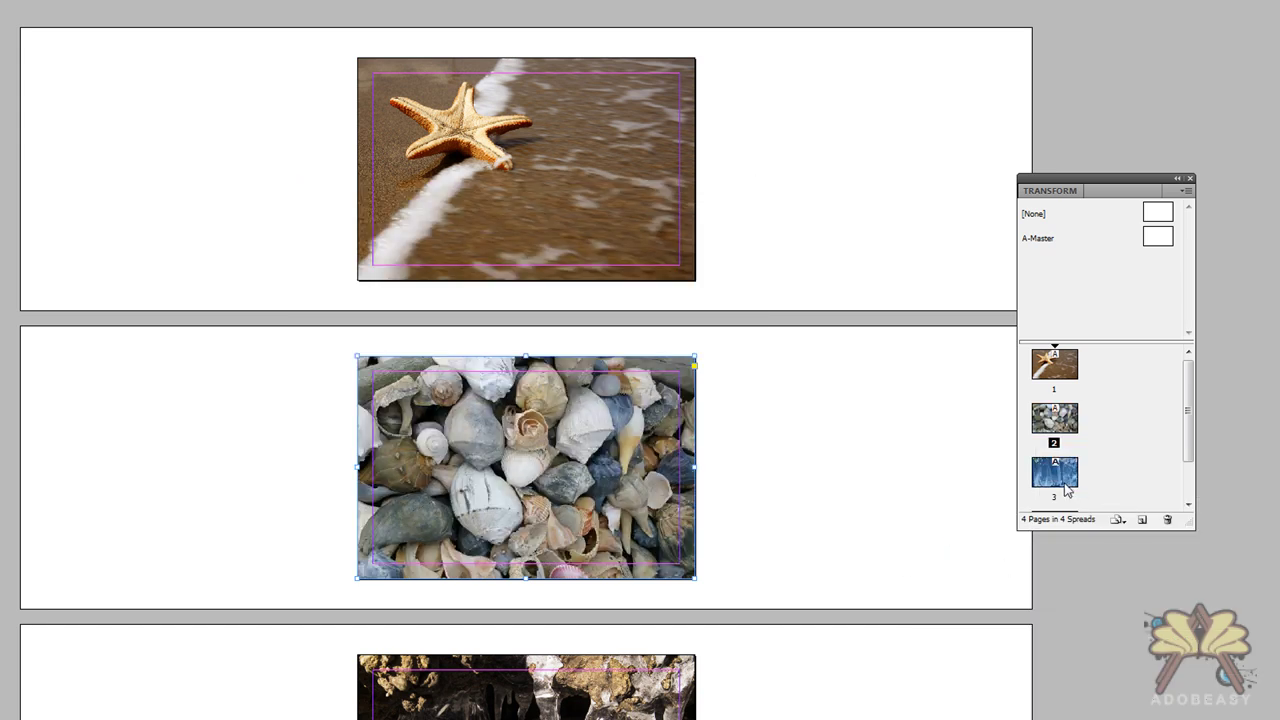
right_click(1038, 469)
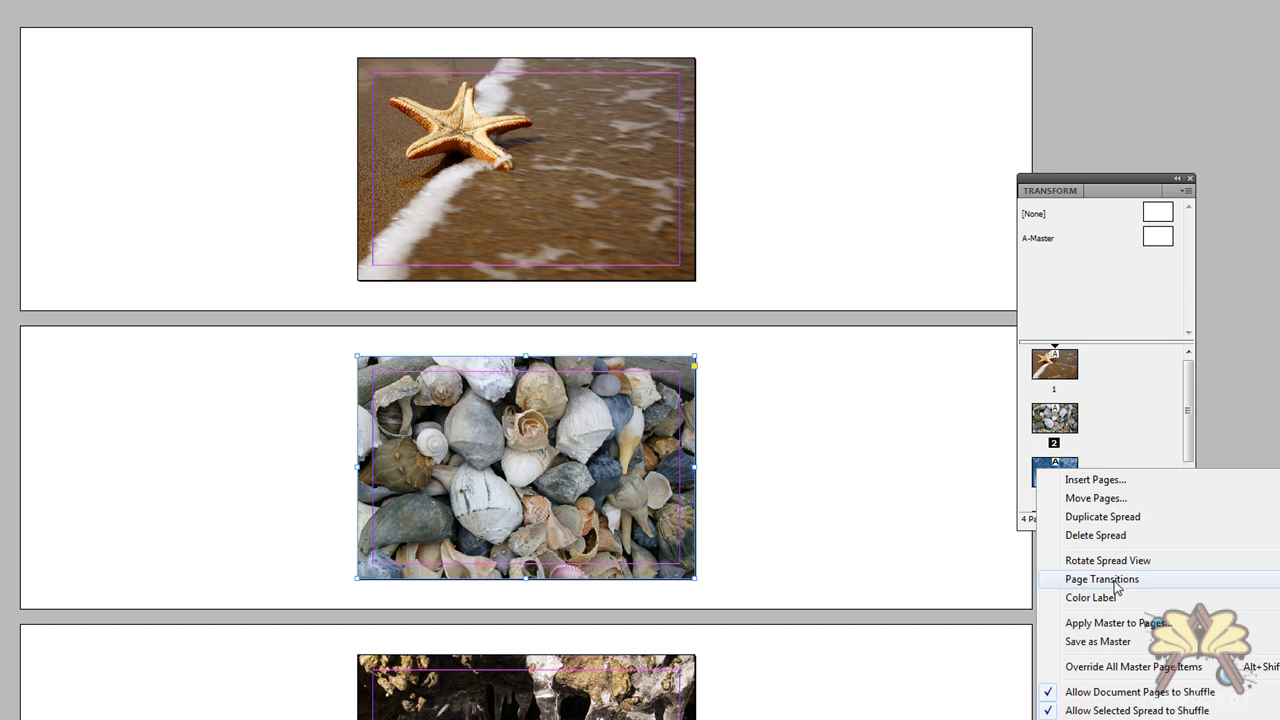
mouse_move(1110, 579)
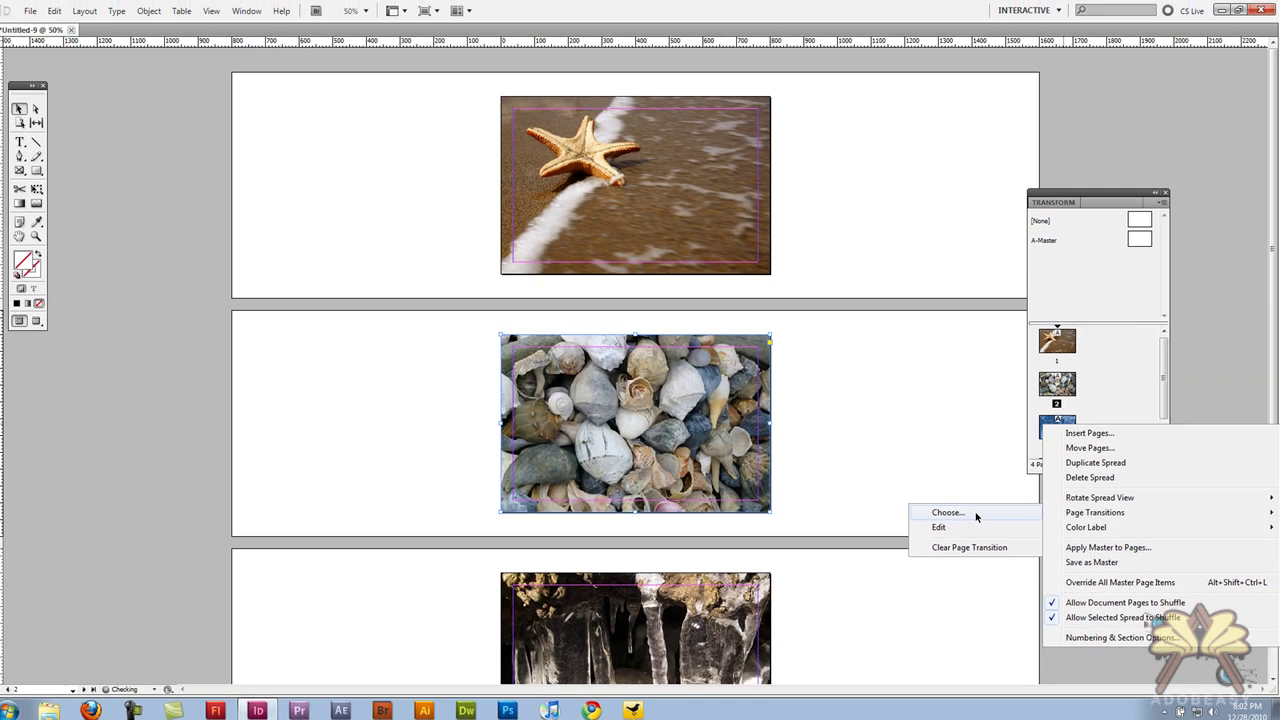
left_click(976, 516)
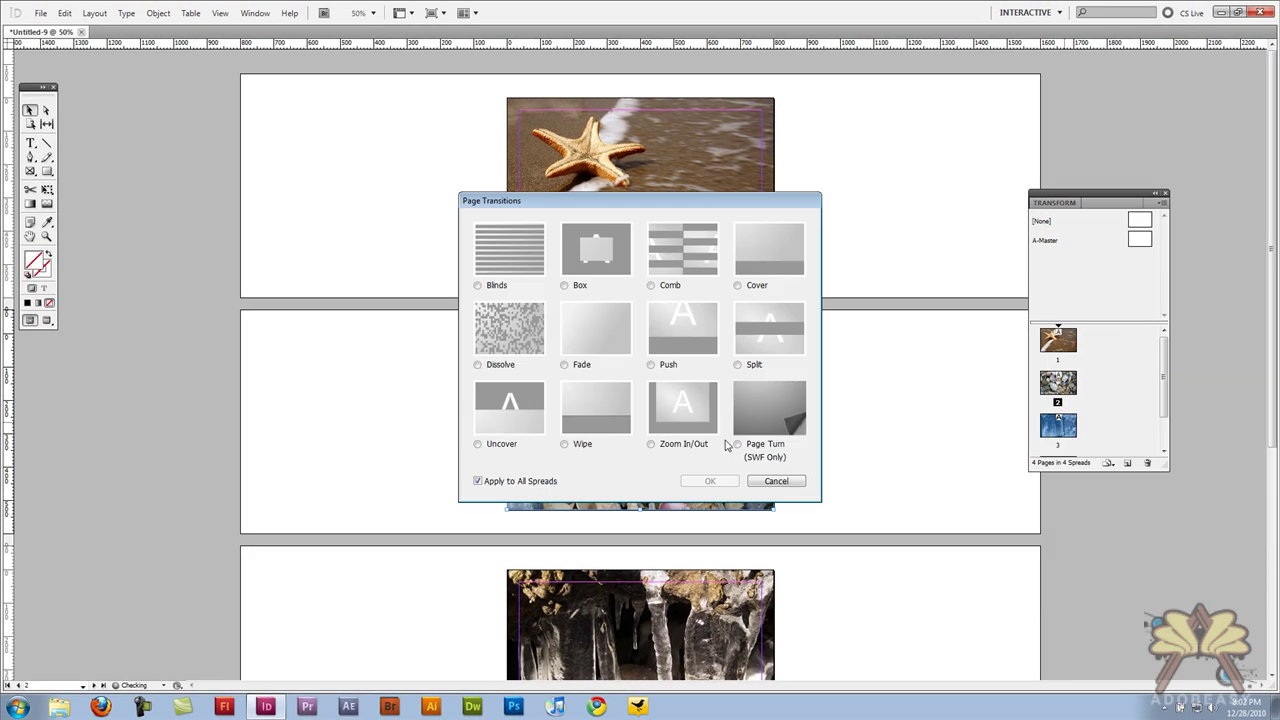
left_click(737, 447)
left_click(710, 481)
scroll(1192, 398, "down", 5)
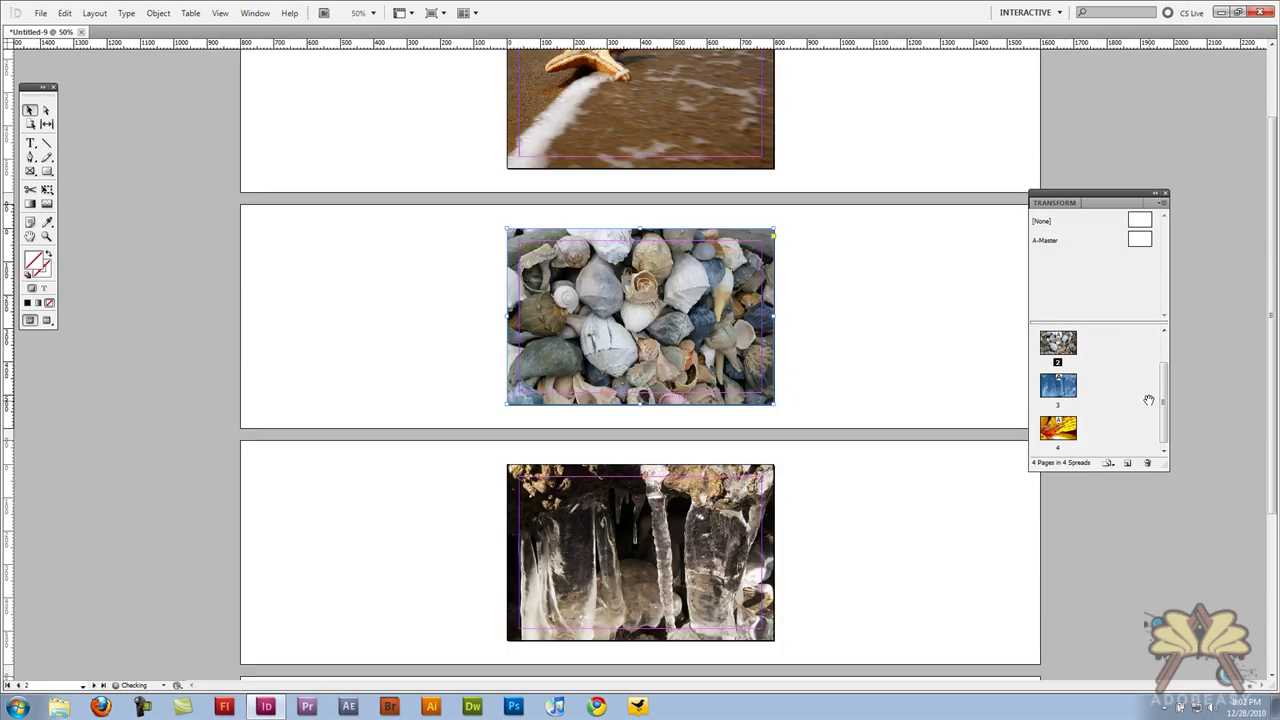
- Apply the Page Turn transition to page 4 with the yellow flower
right_click(1047, 430)
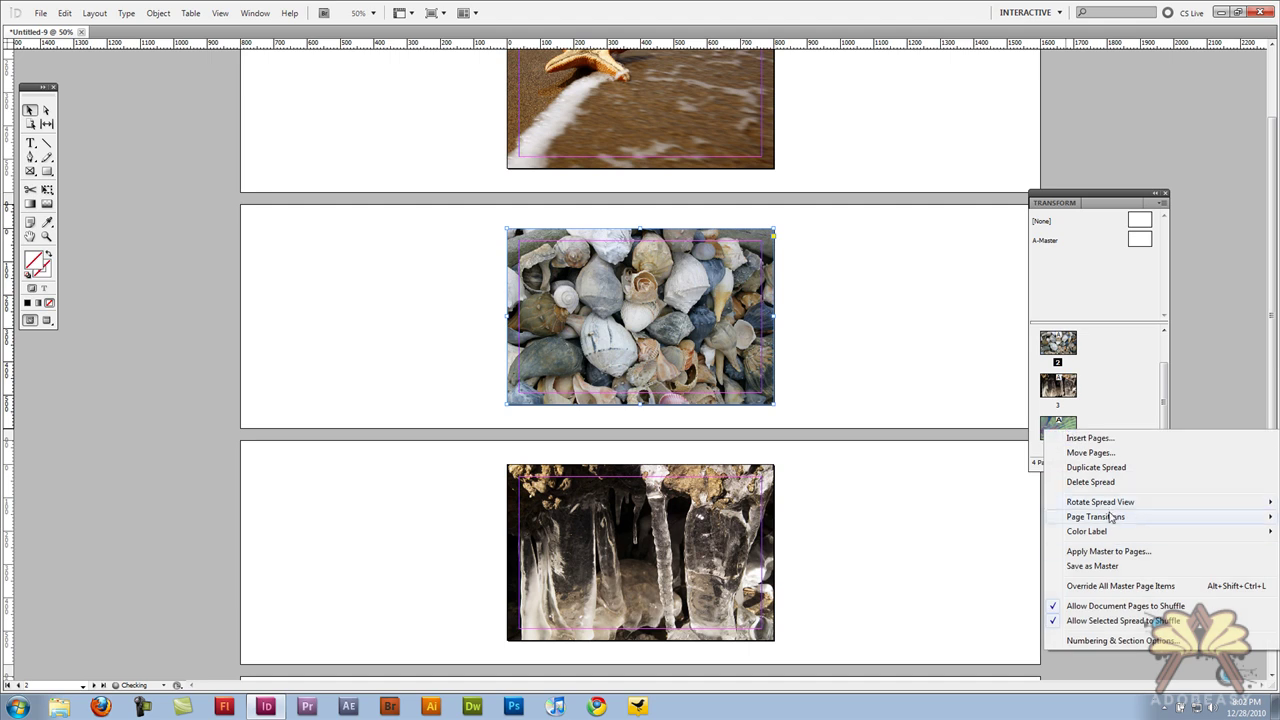
mouse_move(1110, 517)
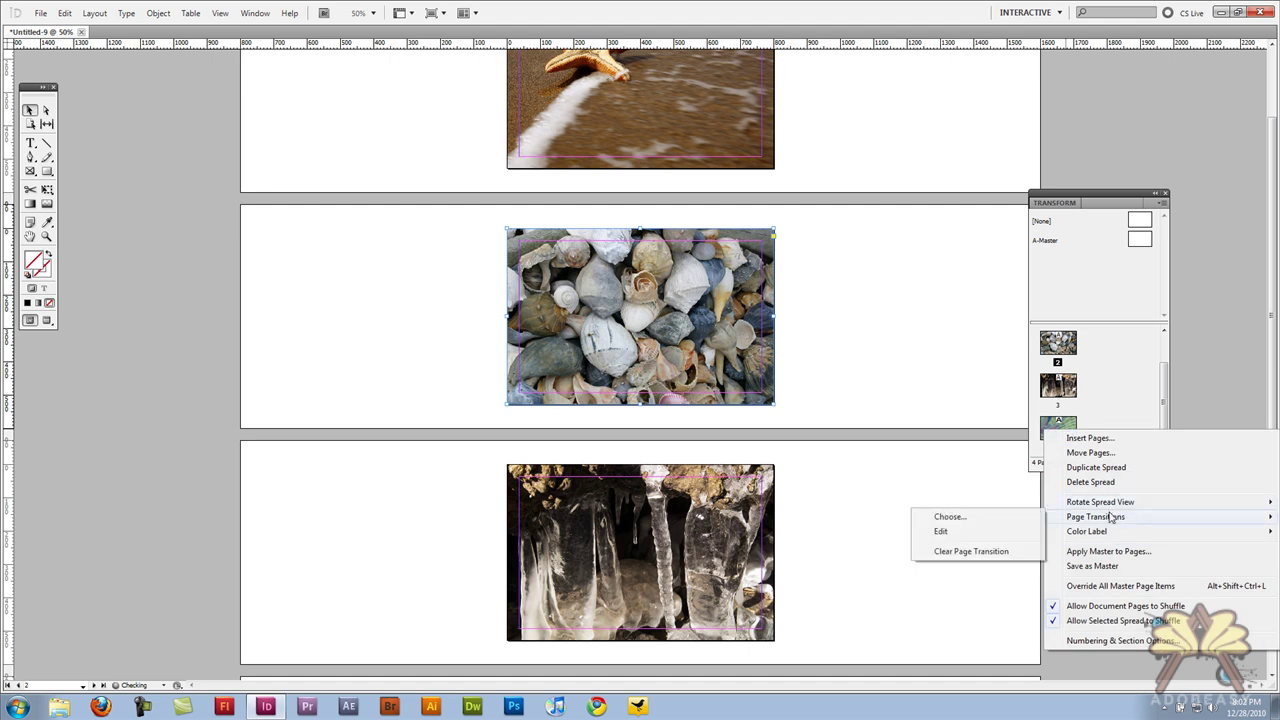
left_click(967, 521)
left_click(739, 444)
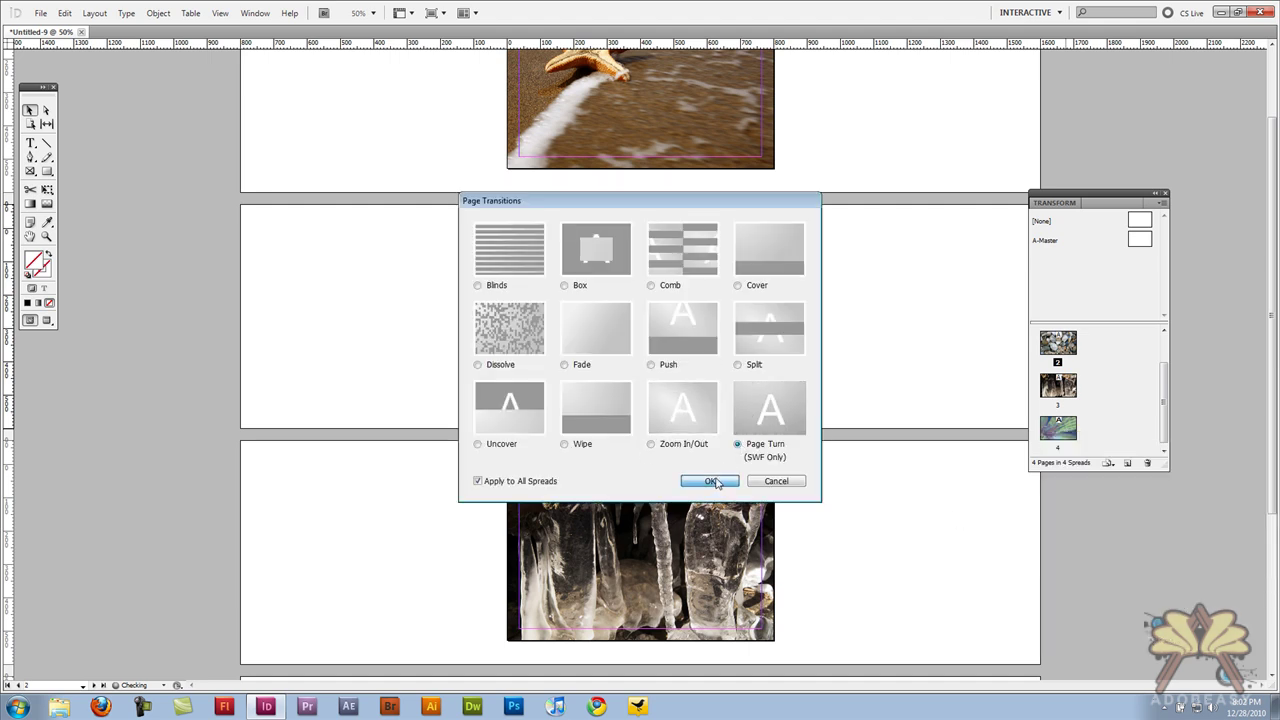
left_click(712, 481)
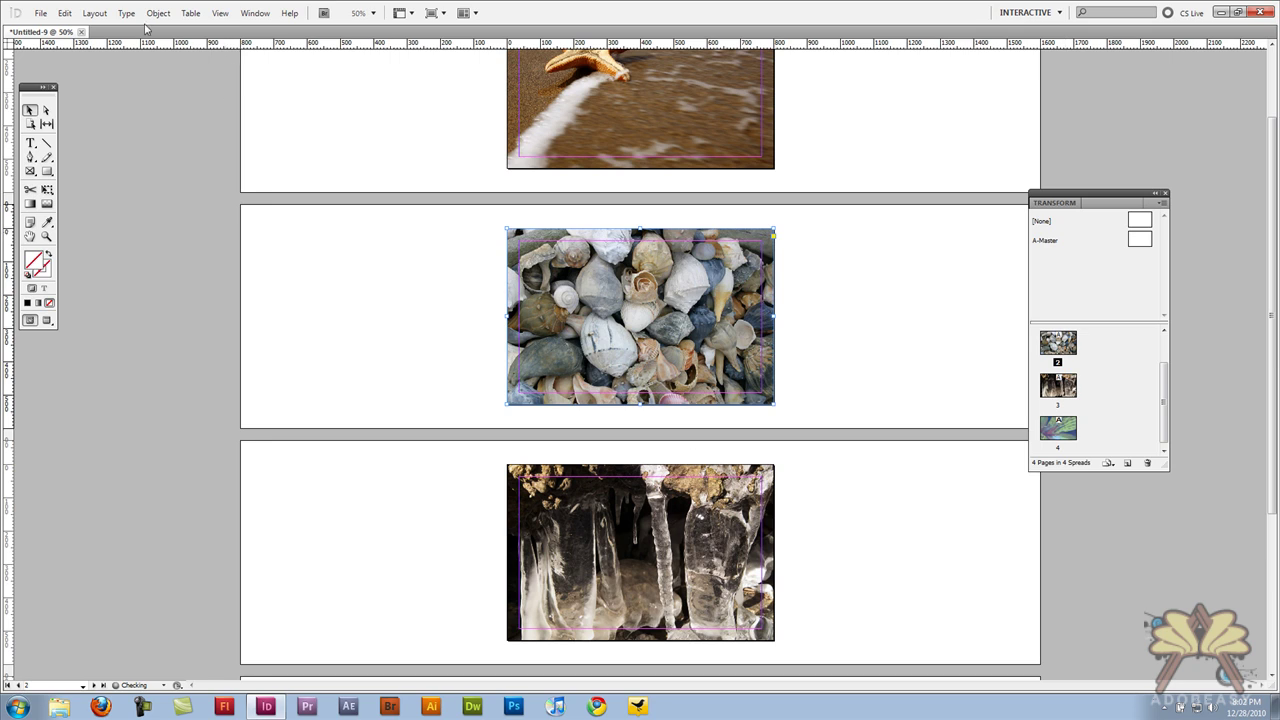
- Export the document as a Flash Player SWF named Pictures, with an HTML file
left_click(40, 13)
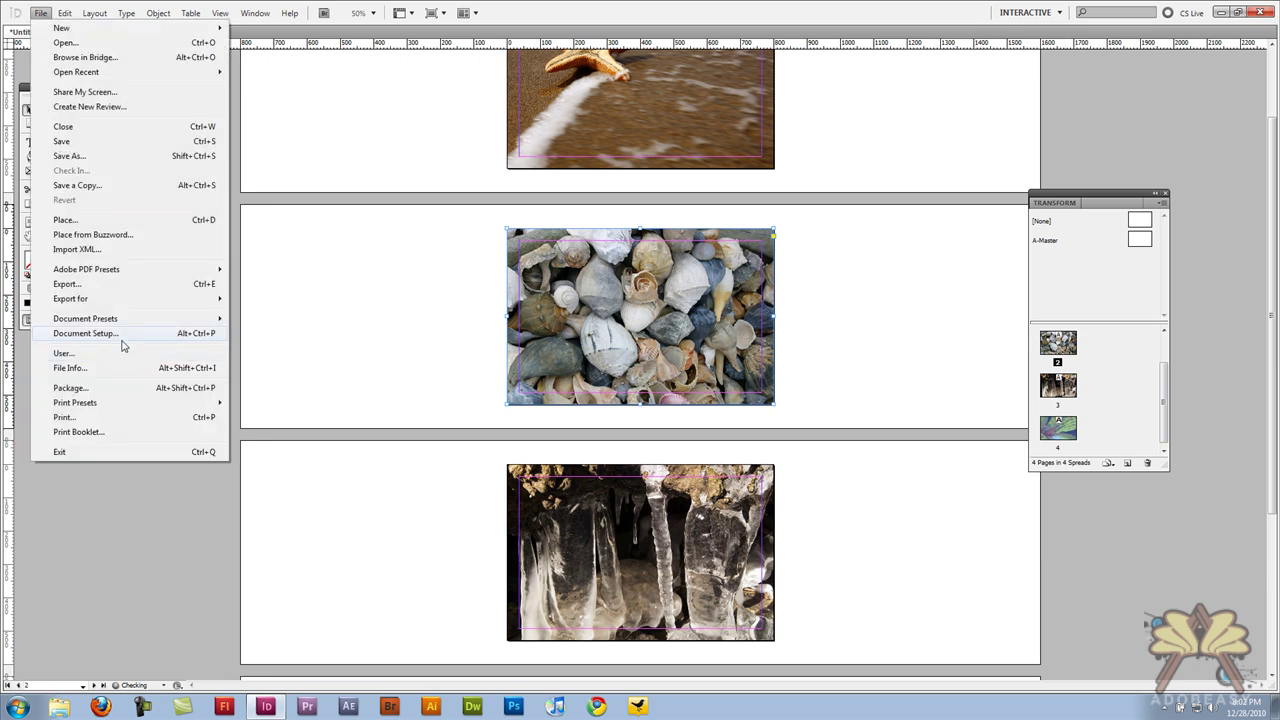
left_click(99, 286)
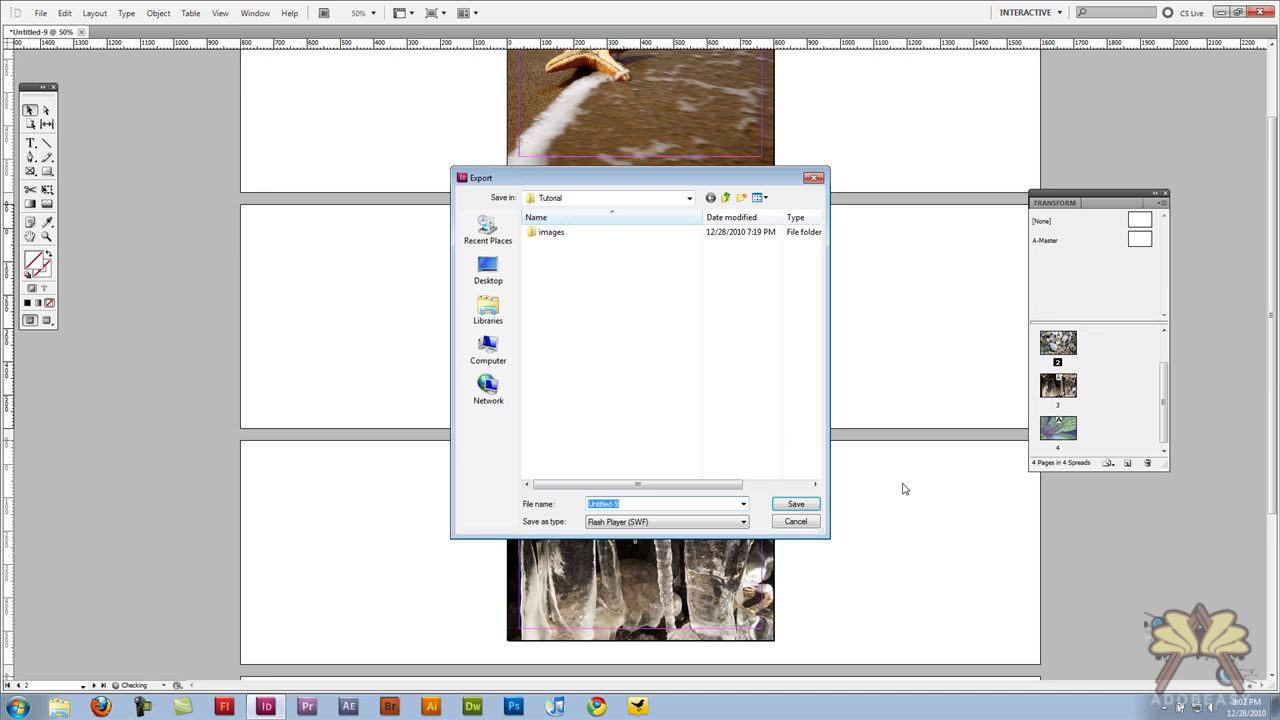
type("Picture")
key("Return")
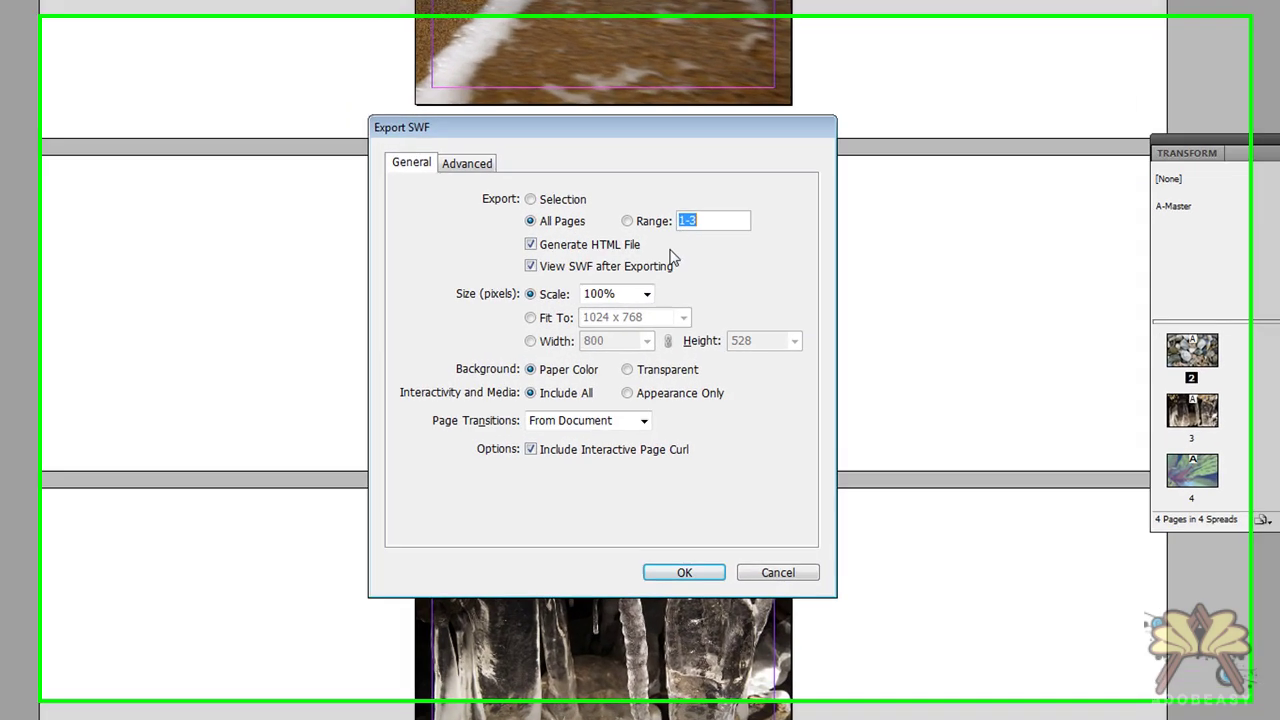
left_click(467, 163)
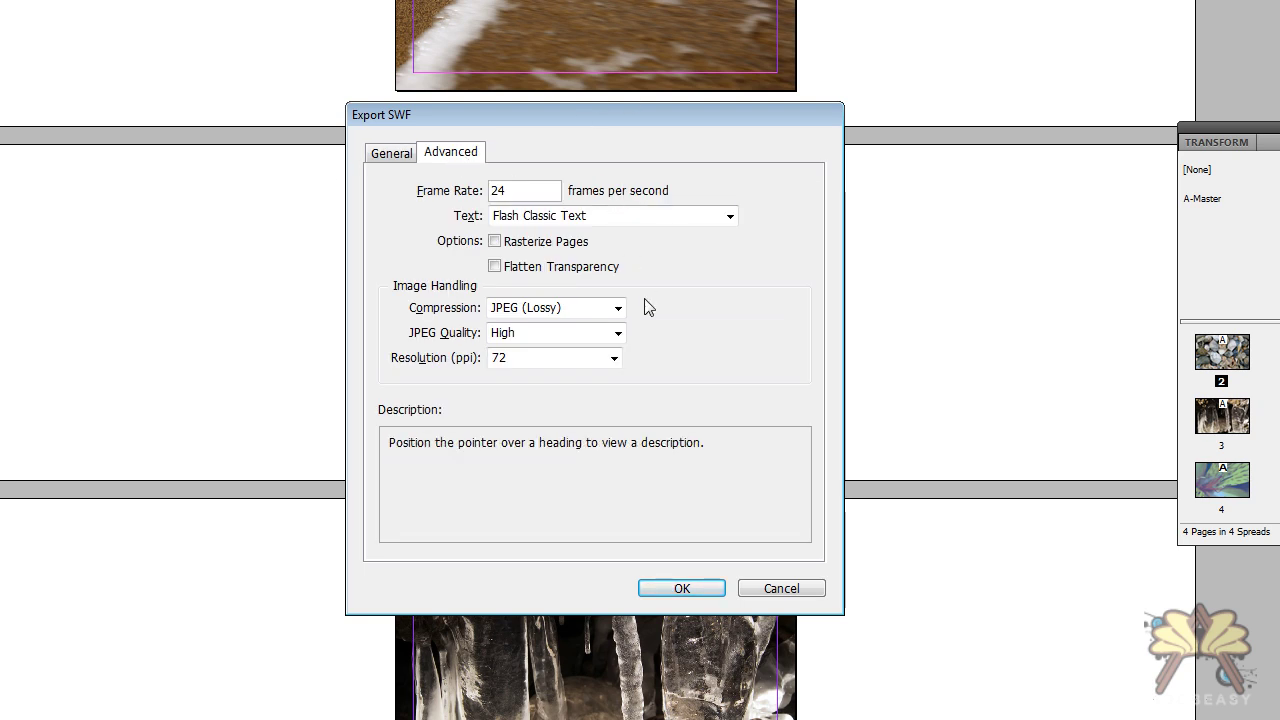
left_click(392, 156)
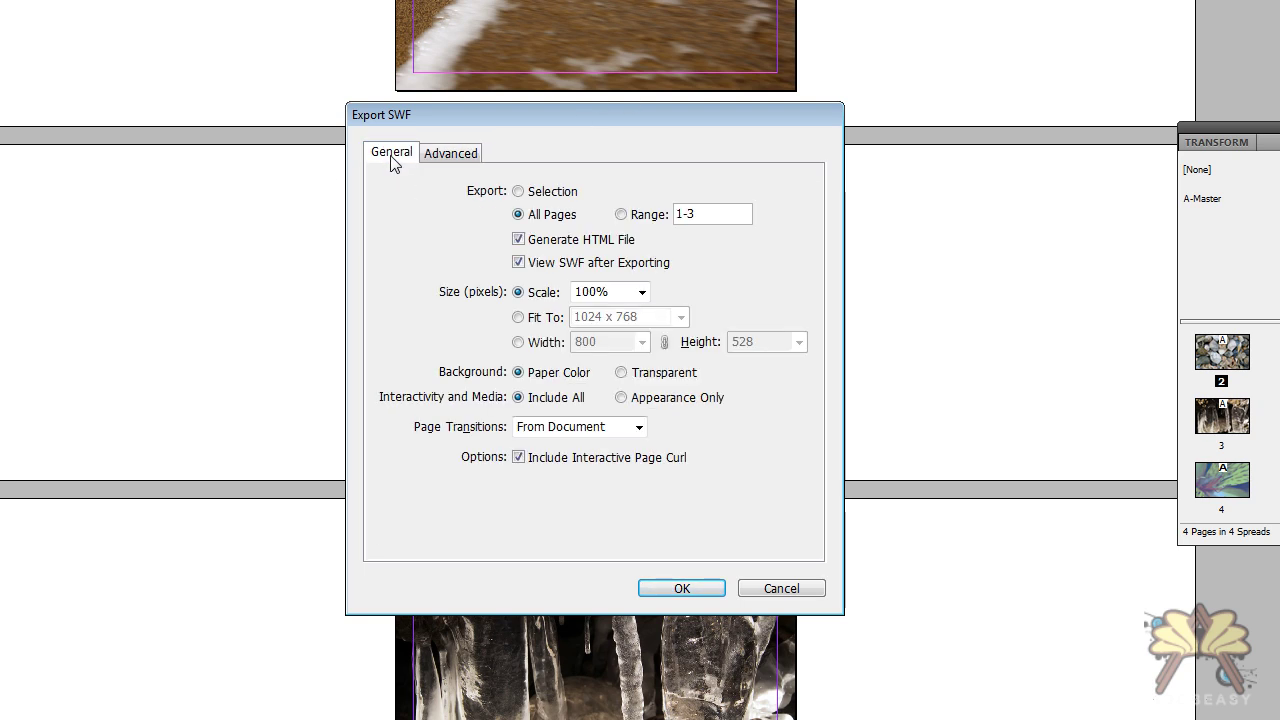
left_click(684, 588)
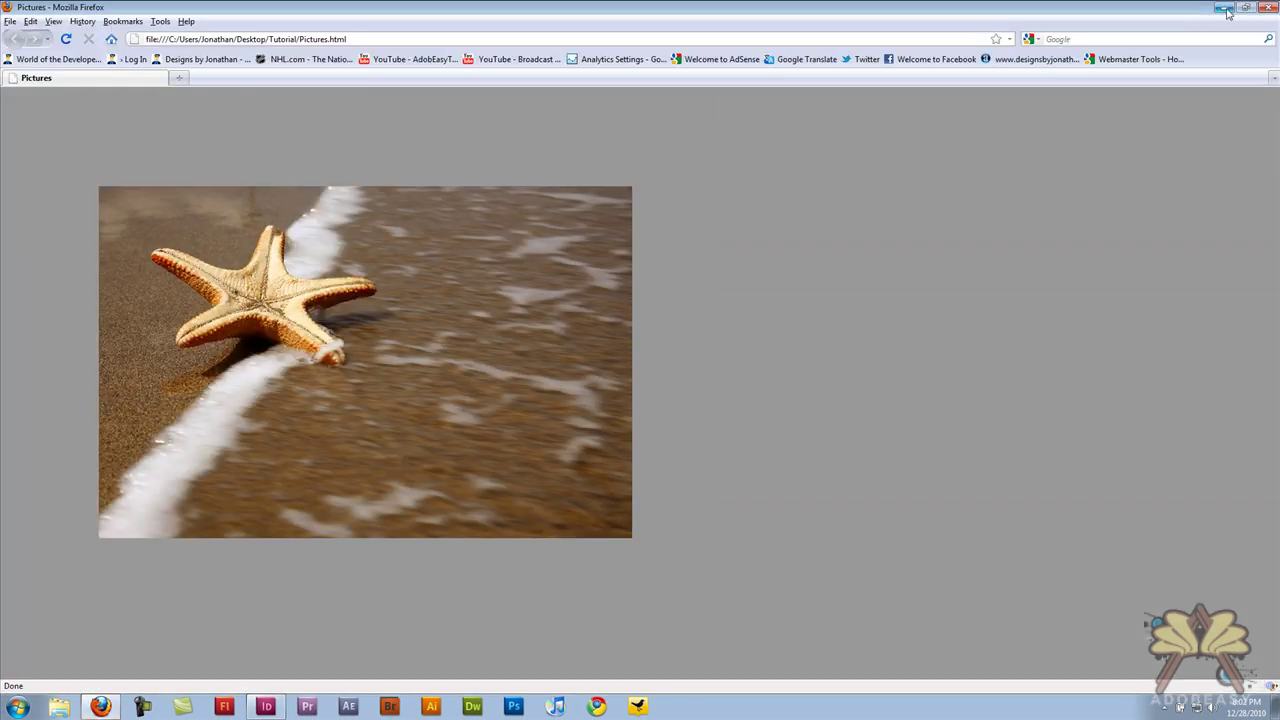
- Turn forward through shells, icicles and yellow flower, then back to the starfish
left_click(620, 528)
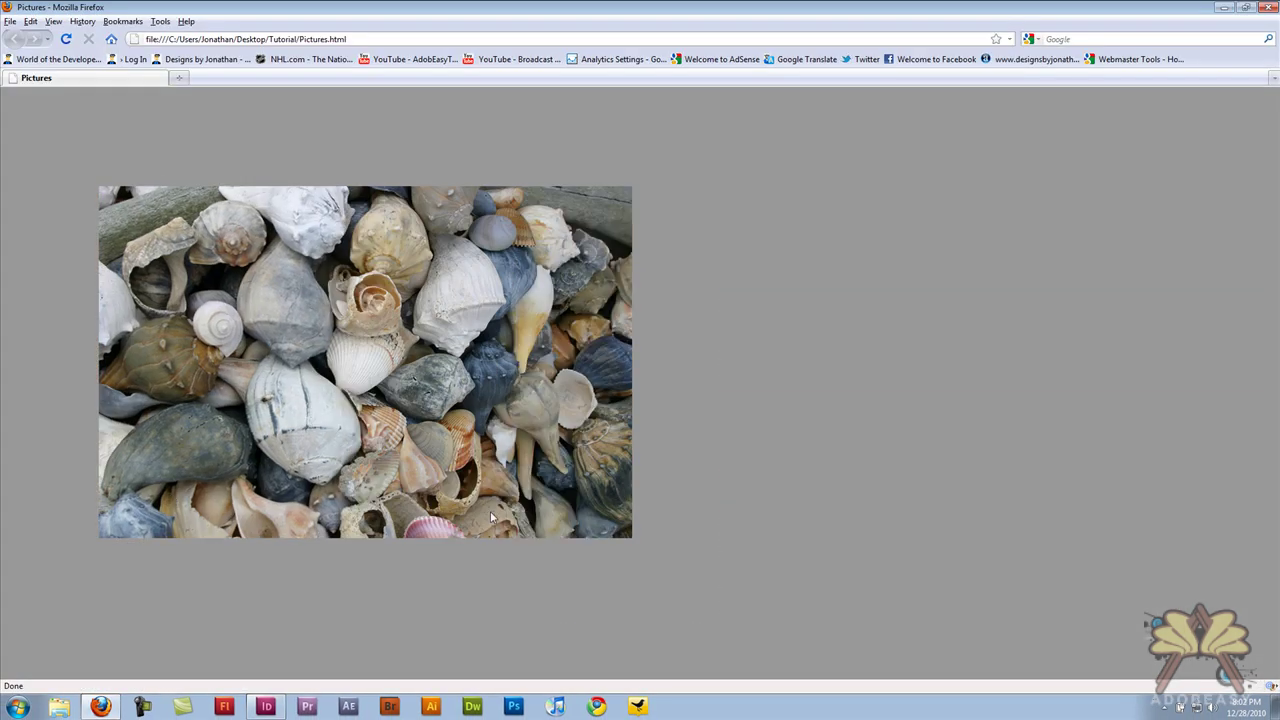
left_click(620, 528)
left_click(620, 526)
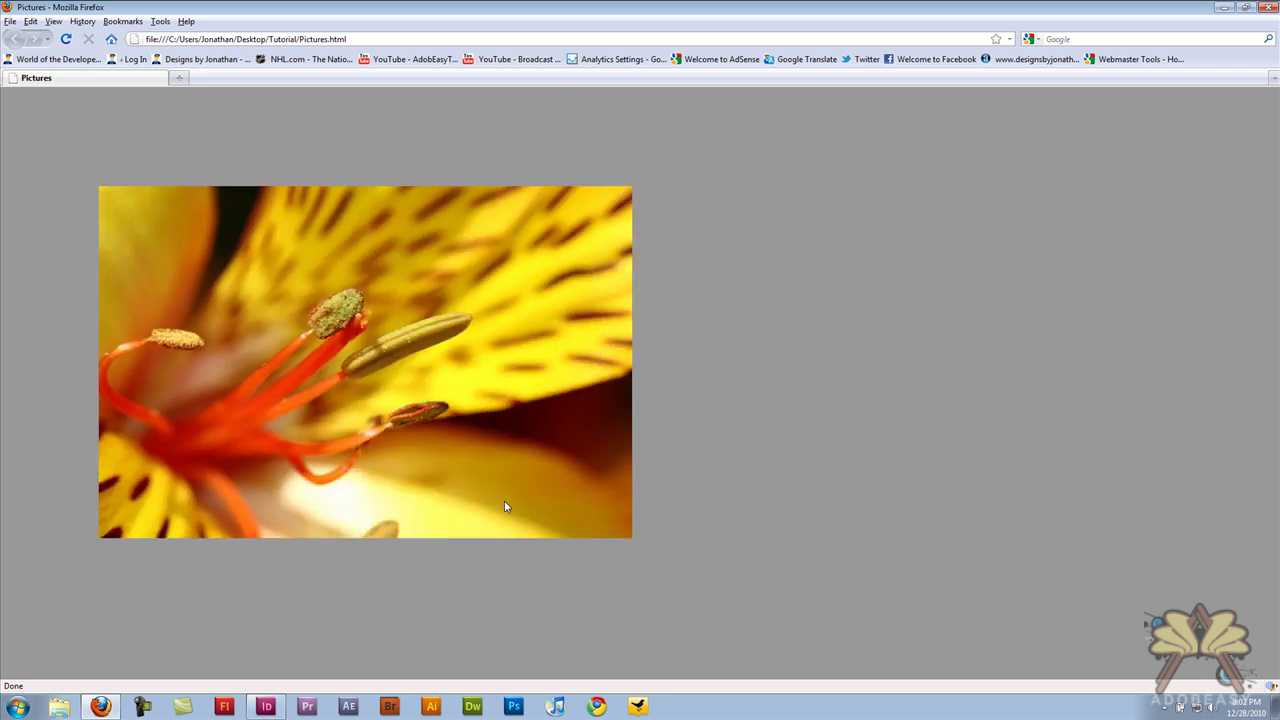
left_click(122, 530)
left_click(124, 529)
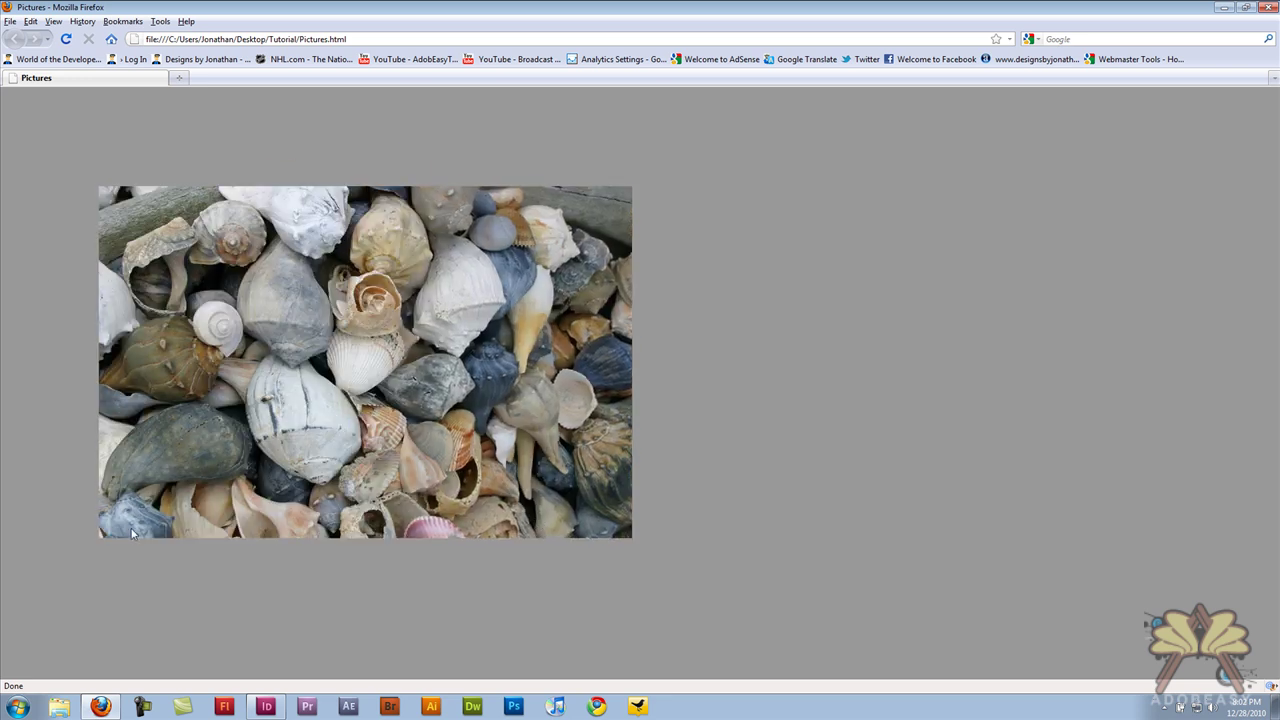
left_click(125, 528)
- Turn forward again to the yellow flower, then back one page to the icicles
left_click(610, 530)
left_click(615, 533)
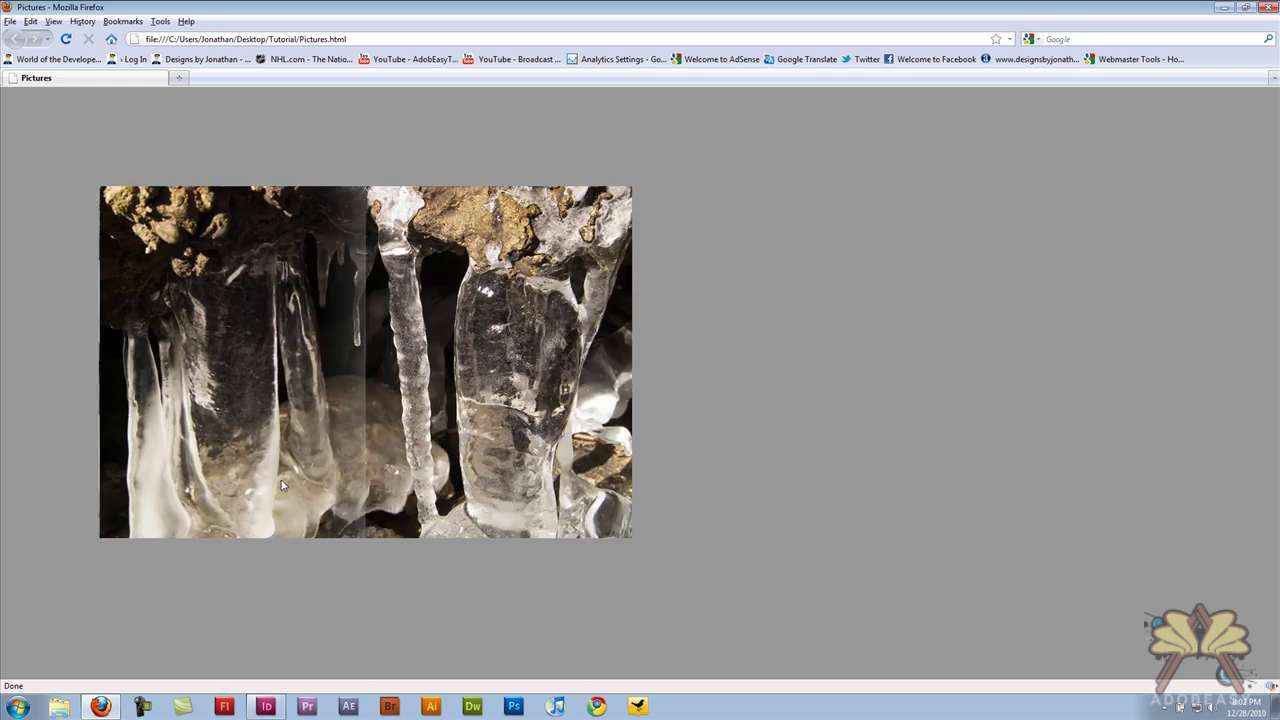
left_click(613, 530)
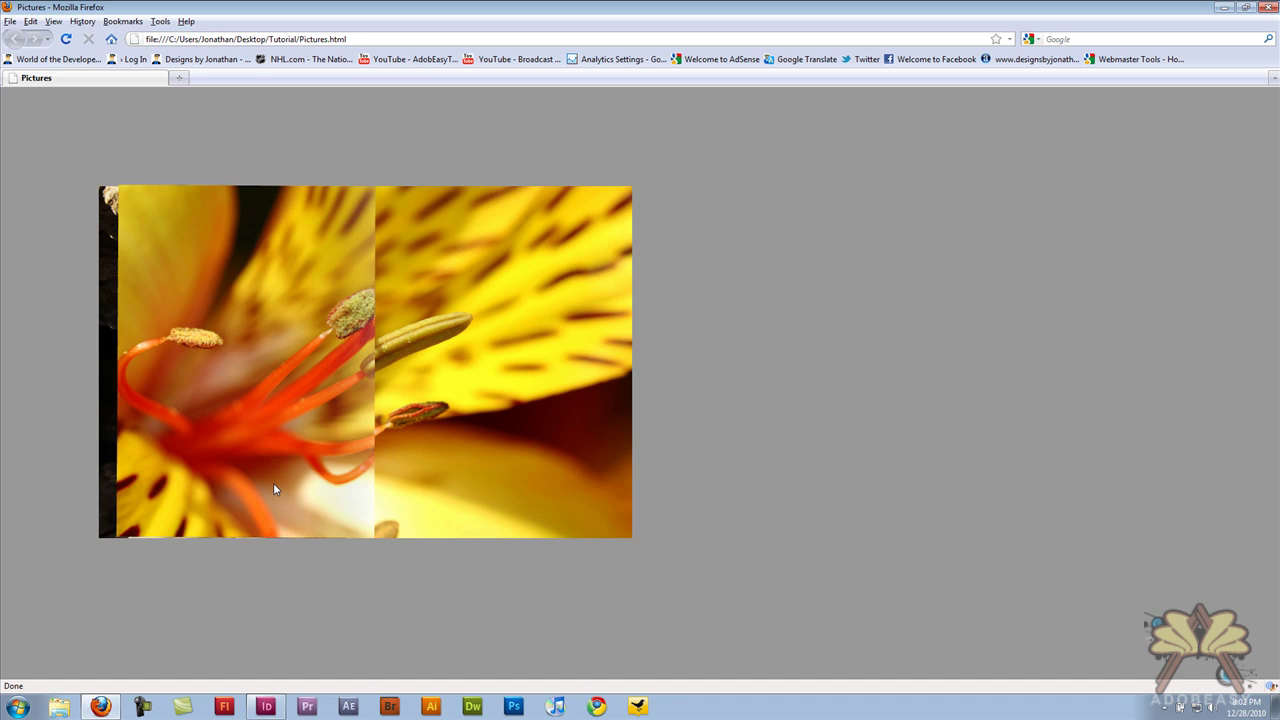
left_click(112, 524)
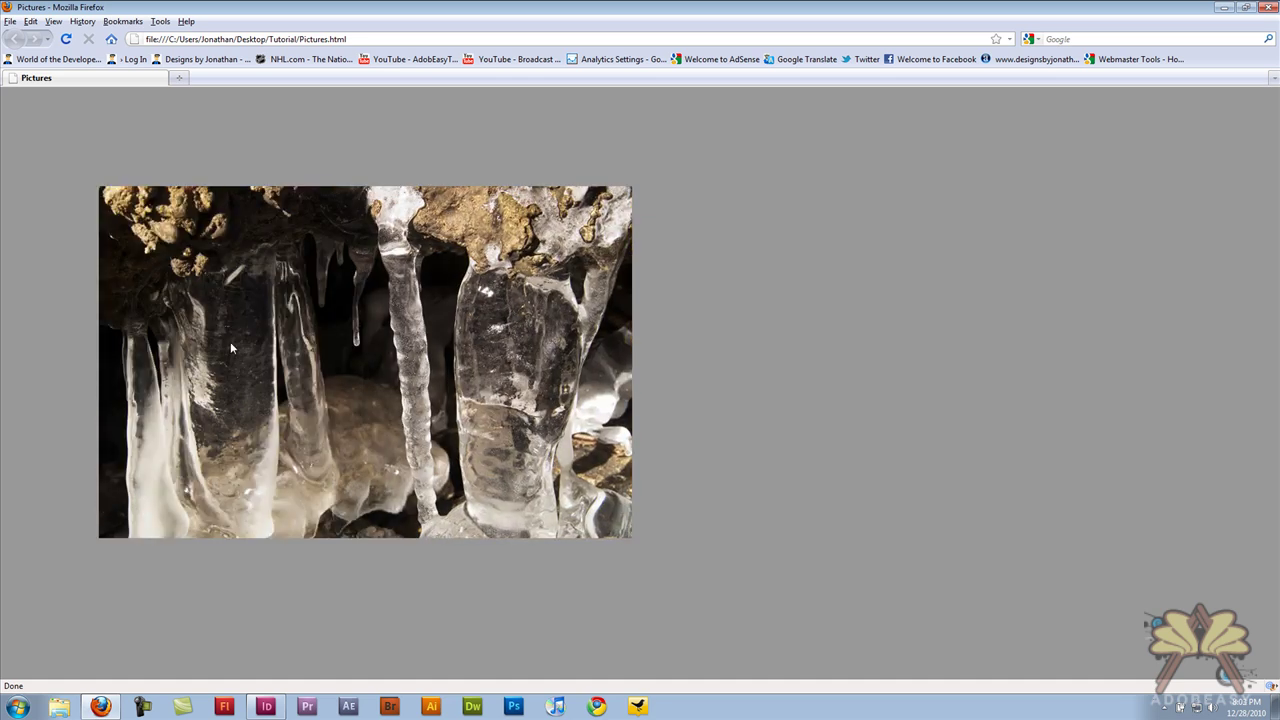